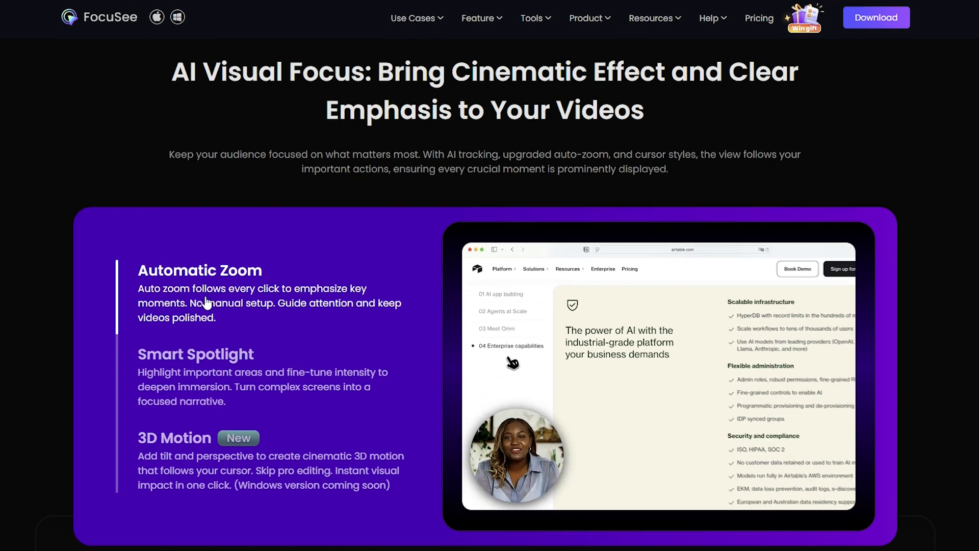
Step: Look through the AI feature sections of the FocuSee website and view the AI Subtitle Generation section
{"action": "scroll", "coordinate": [207, 301], "scroll_direction": "down", "scroll_amount": 1}
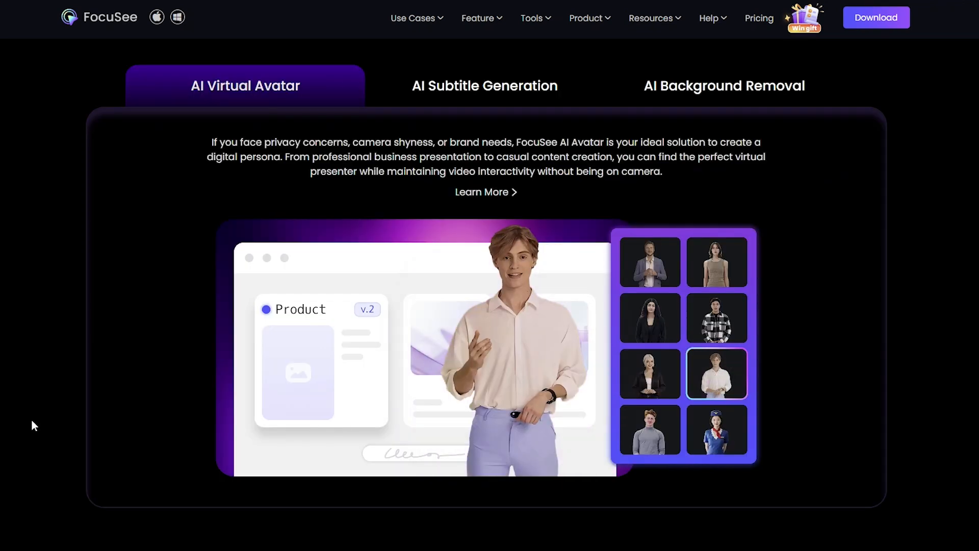
{"action": "left_click", "coordinate": [523, 95]}
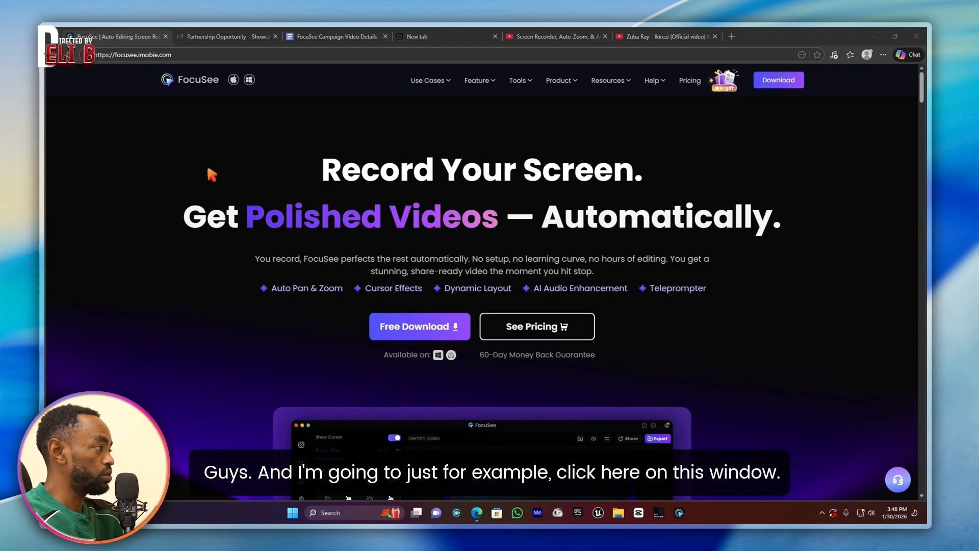
{"action": "left_click", "coordinate": [249, 80]}
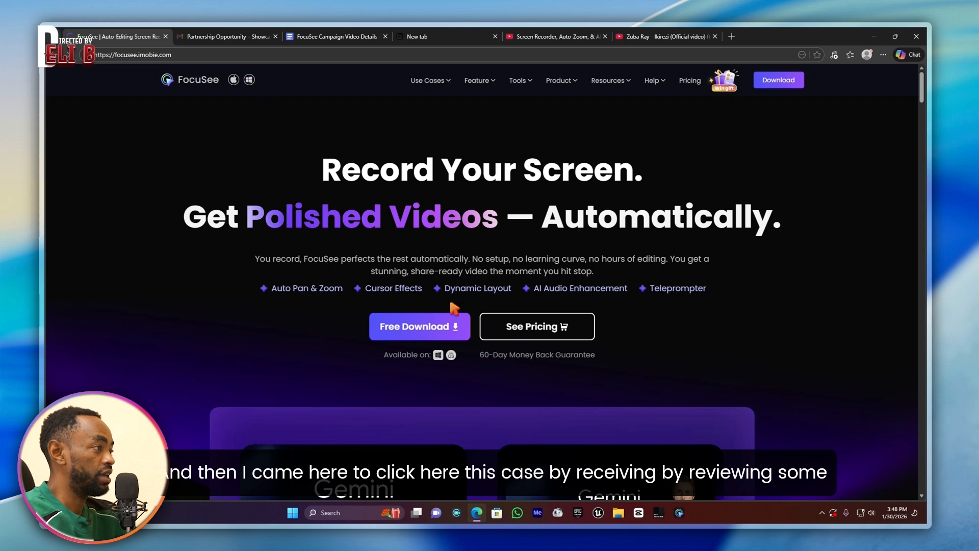
{"action": "left_click", "coordinate": [434, 82]}
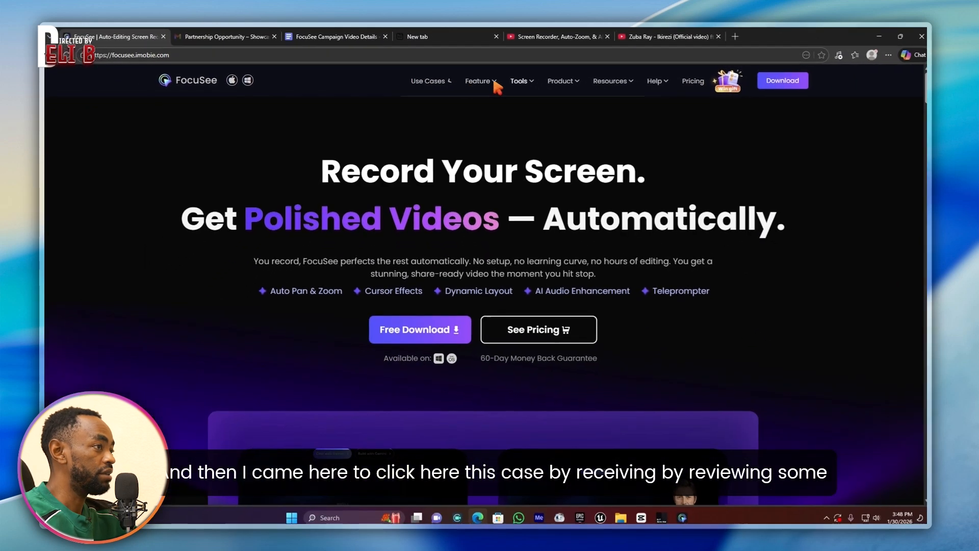
{"action": "mouse_move", "coordinate": [835, 134]}
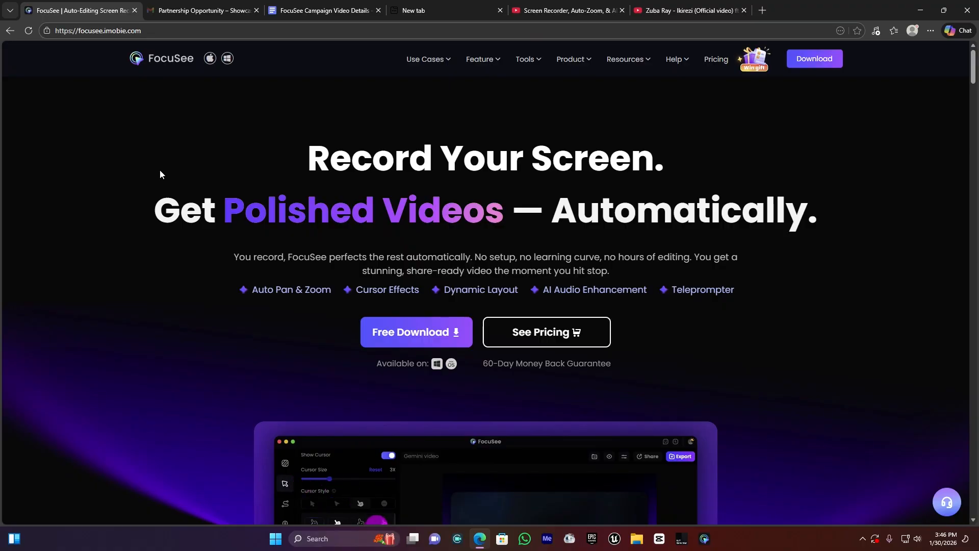
Step: Search the computer's apps for "FO" and launch the FocuSee desktop app
{"action": "scroll", "coordinate": [177, 174], "scroll_direction": "down", "scroll_amount": 2}
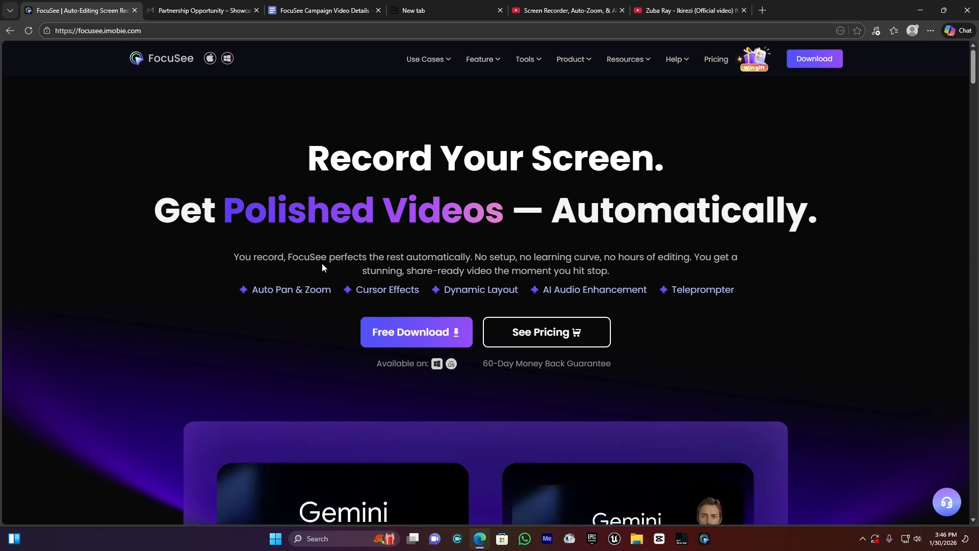
{"action": "key", "text": "super"}
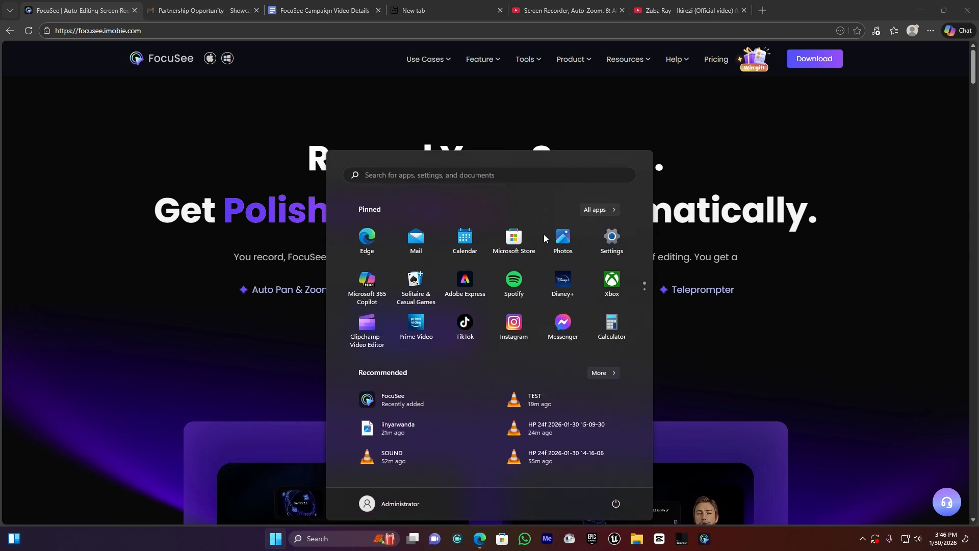
{"action": "type", "text": "FO"}
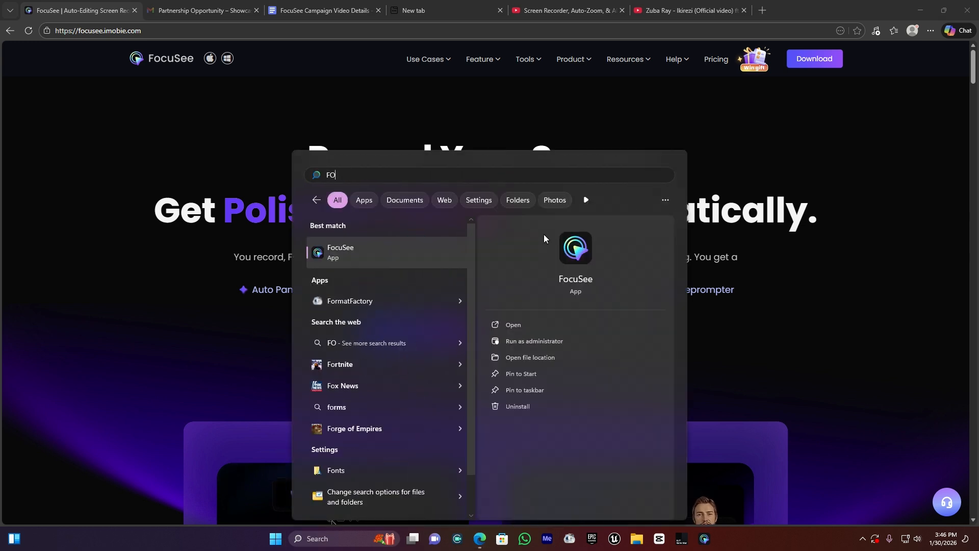
{"action": "left_click", "coordinate": [355, 254]}
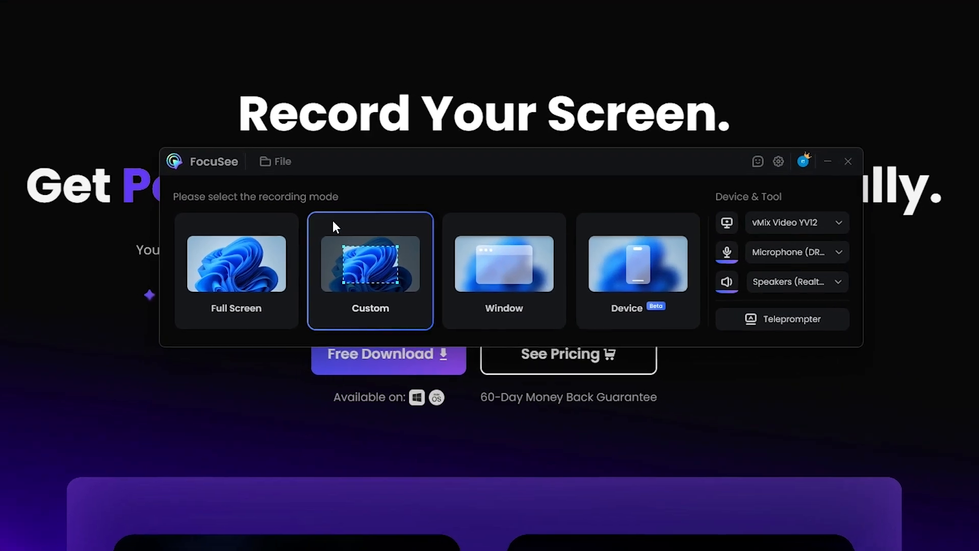
Step: Try a custom recording area of about 736 × 757 pixels over the web page, and cancel it
{"action": "left_click_drag", "start_coordinate": [416, 154], "coordinate": [380, 172]}
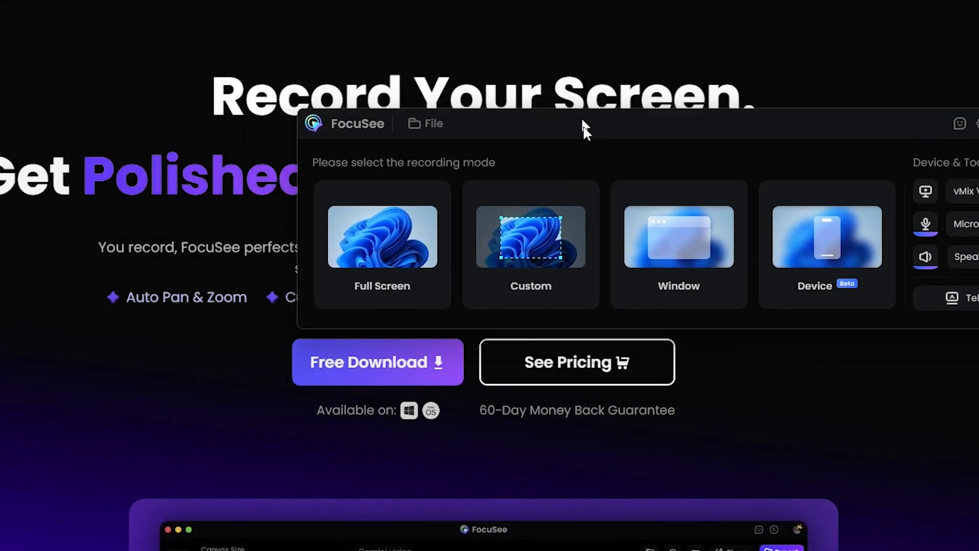
{"action": "left_click_drag", "start_coordinate": [422, 212], "coordinate": [436, 221]}
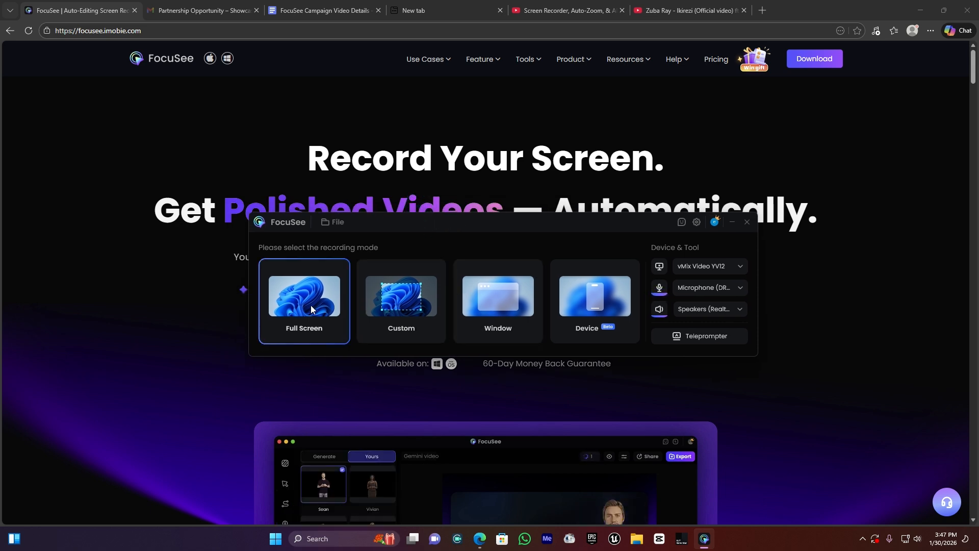
{"action": "left_click", "coordinate": [404, 299]}
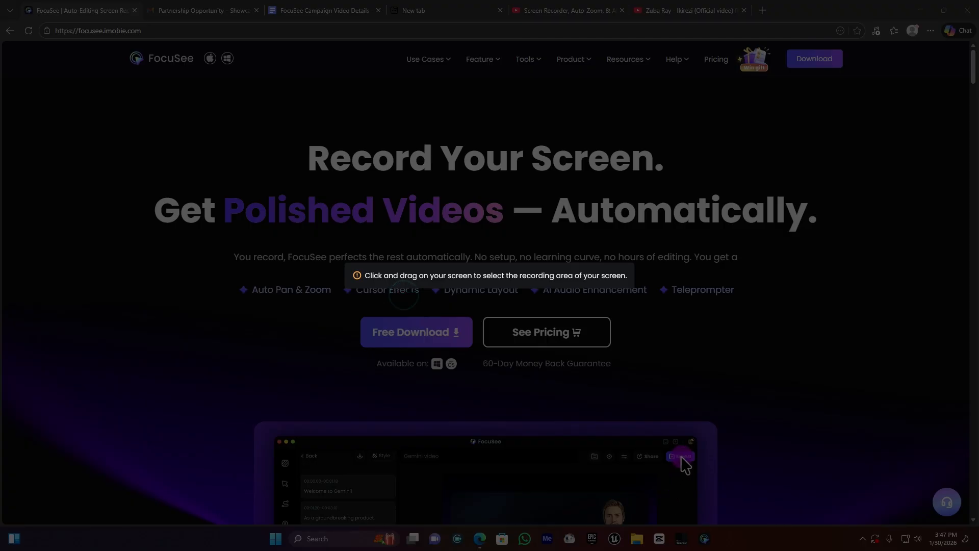
{"action": "left_click_drag", "start_coordinate": [147, 101], "coordinate": [521, 486]}
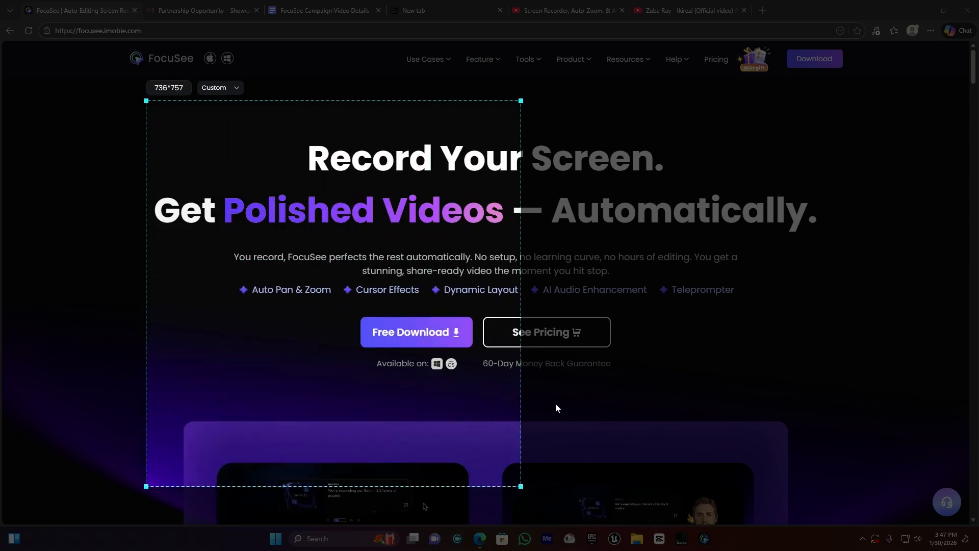
{"action": "left_click", "coordinate": [176, 506]}
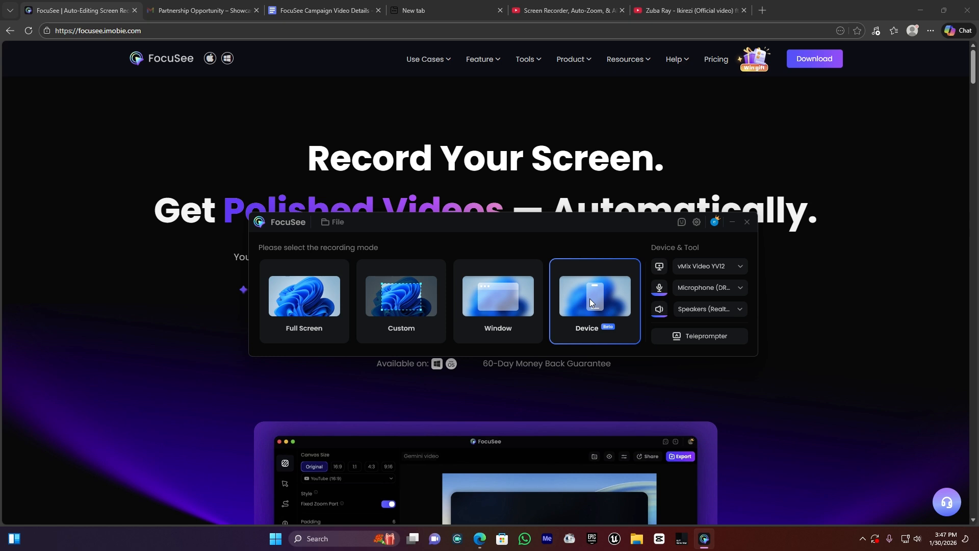
Step: Choose the Full Screen recording mode and start recording with the current camera, microphone and speakers
{"action": "left_click_drag", "start_coordinate": [607, 227], "coordinate": [529, 133]}
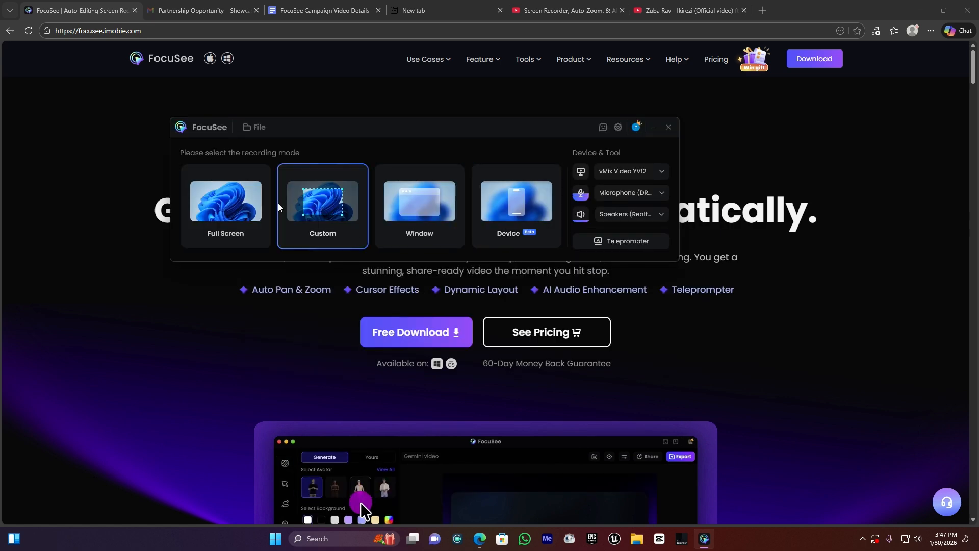
{"action": "left_click", "coordinate": [218, 204]}
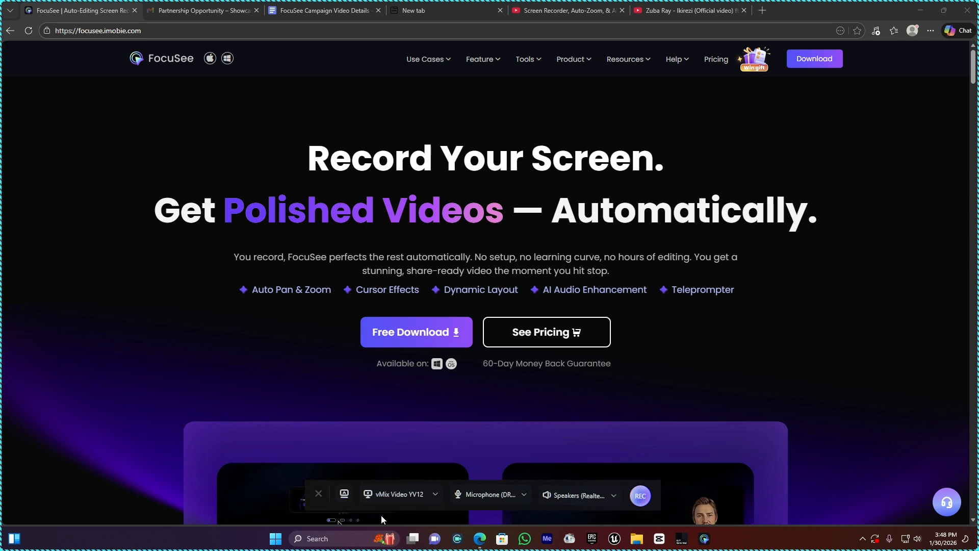
{"action": "left_click", "coordinate": [642, 497]}
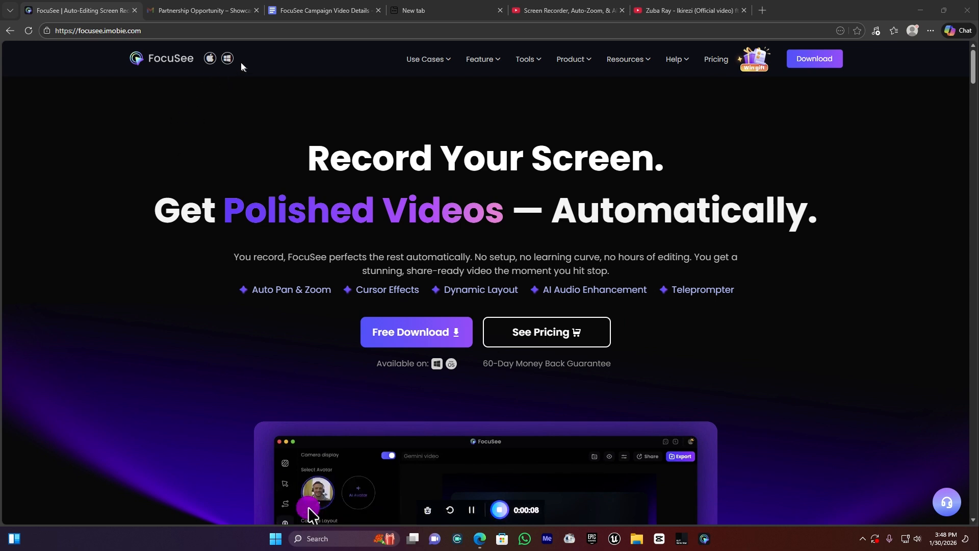
Step: Download the Windows version of FocuSee from its website while recording, and stop the recording
{"action": "left_click", "coordinate": [228, 59]}
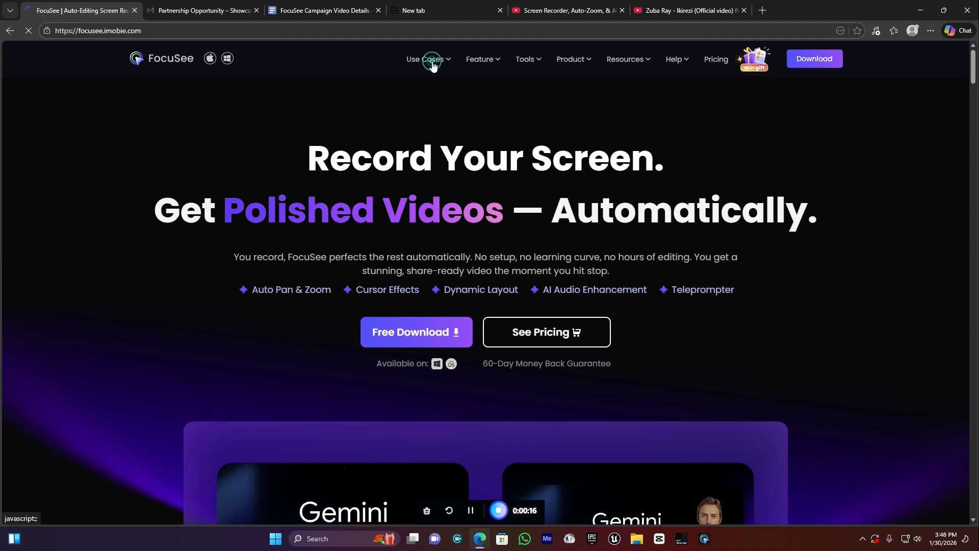
{"action": "mouse_move", "coordinate": [631, 62]}
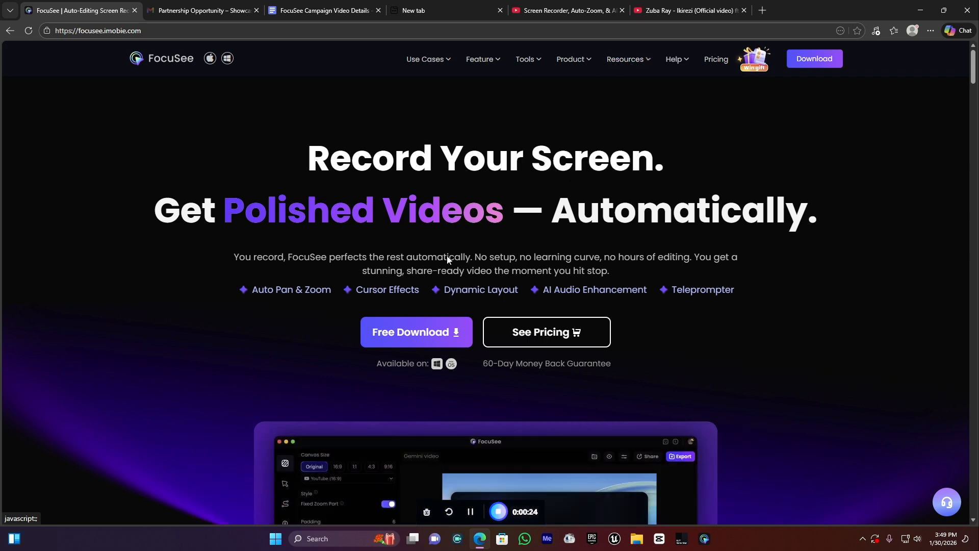
{"action": "left_click", "coordinate": [408, 337]}
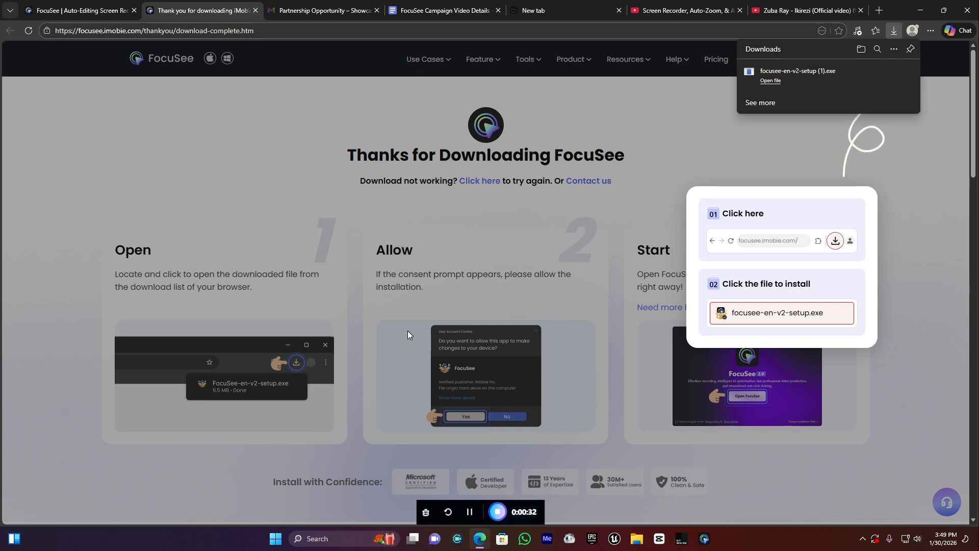
{"action": "left_click", "coordinate": [892, 29]}
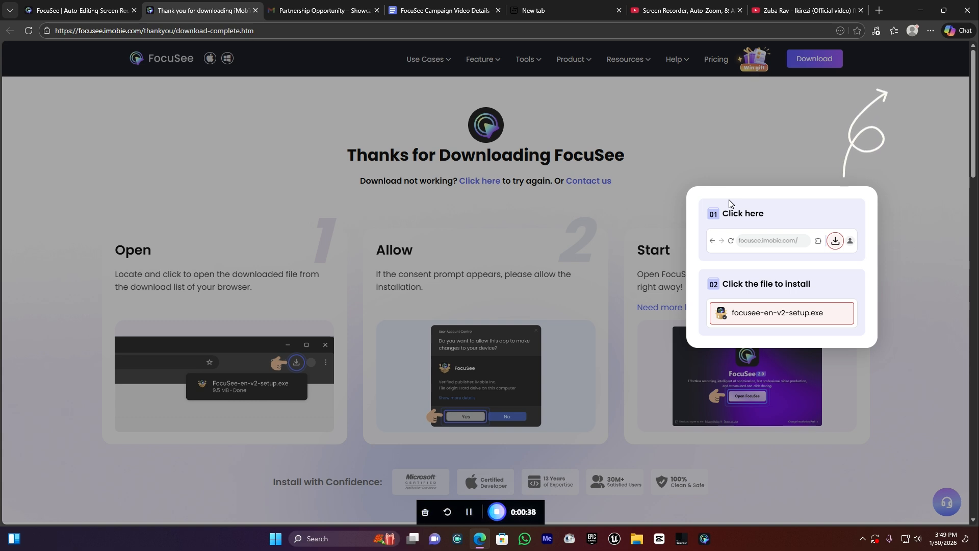
{"action": "left_click", "coordinate": [495, 512]}
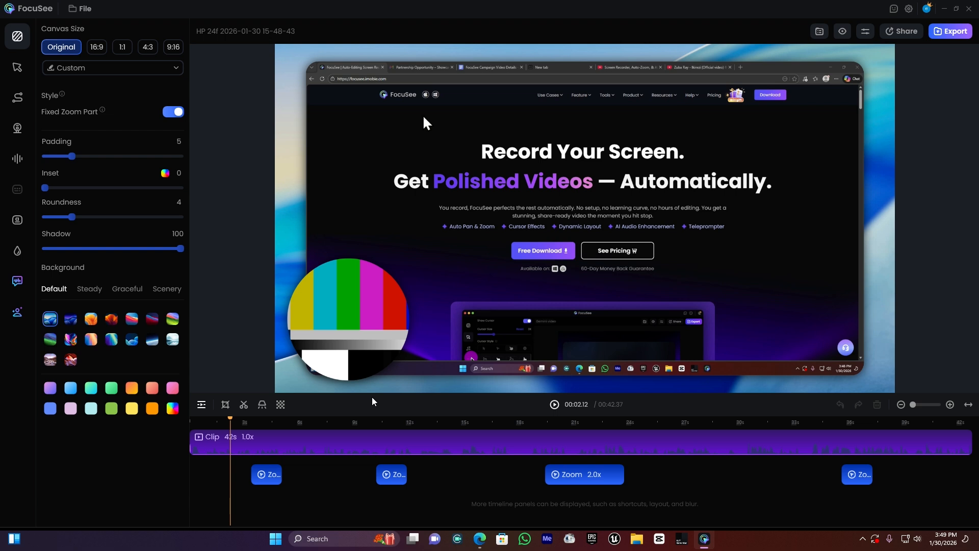
Step: Preview the first automatic zoom segment of the recording, from about 3 to 4 seconds
{"action": "mouse_move", "coordinate": [229, 419]}
{"action": "left_mouse_down"}
{"action": "mouse_move", "coordinate": [213, 419]}
{"action": "mouse_move", "coordinate": [224, 425]}
{"action": "left_mouse_up"}
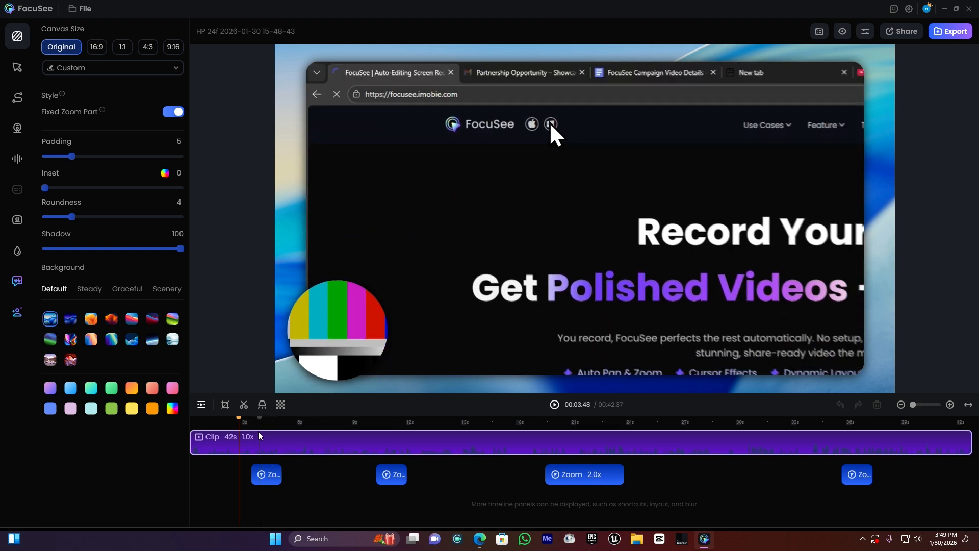
{"action": "left_click", "coordinate": [248, 420]}
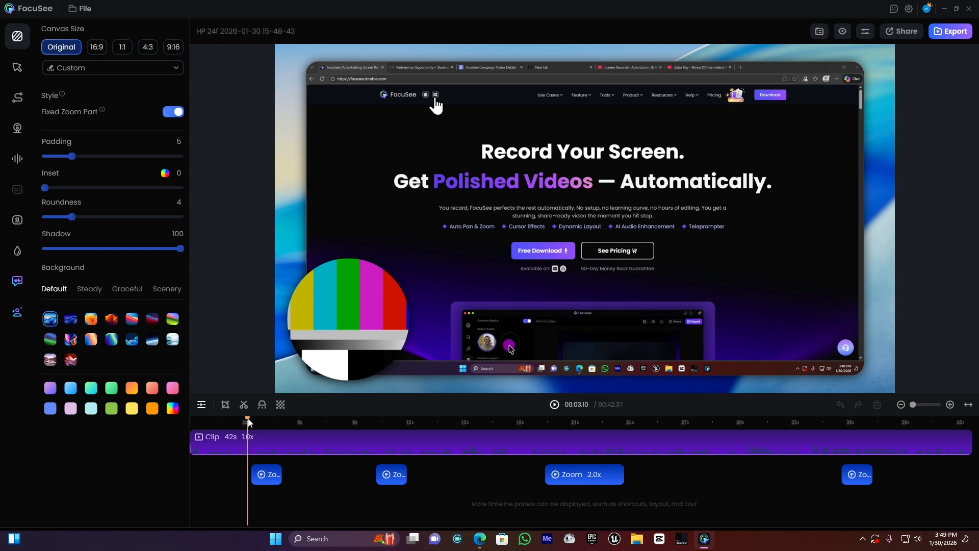
{"action": "key", "text": "space"}
{"action": "key", "text": "space"}
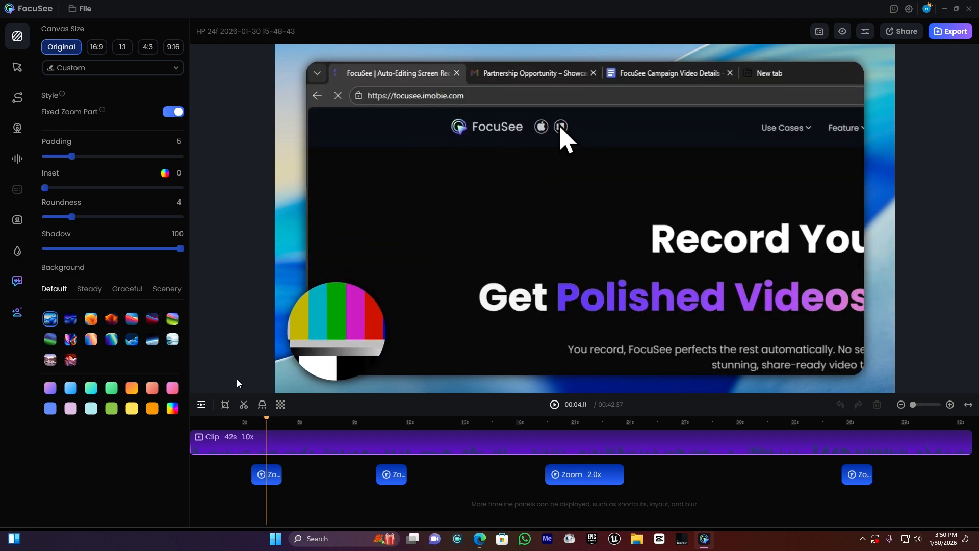
{"action": "left_click", "coordinate": [265, 420]}
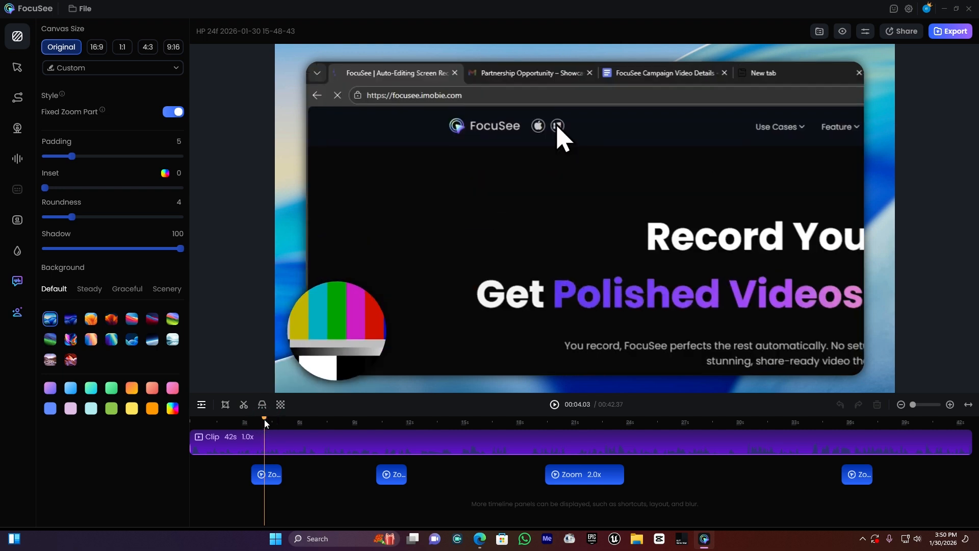
Step: Play the second zoom segment from about 10 seconds and scrub through the third, 2.0x zoom
{"action": "left_click", "coordinate": [375, 421]}
{"action": "key", "text": "space"}
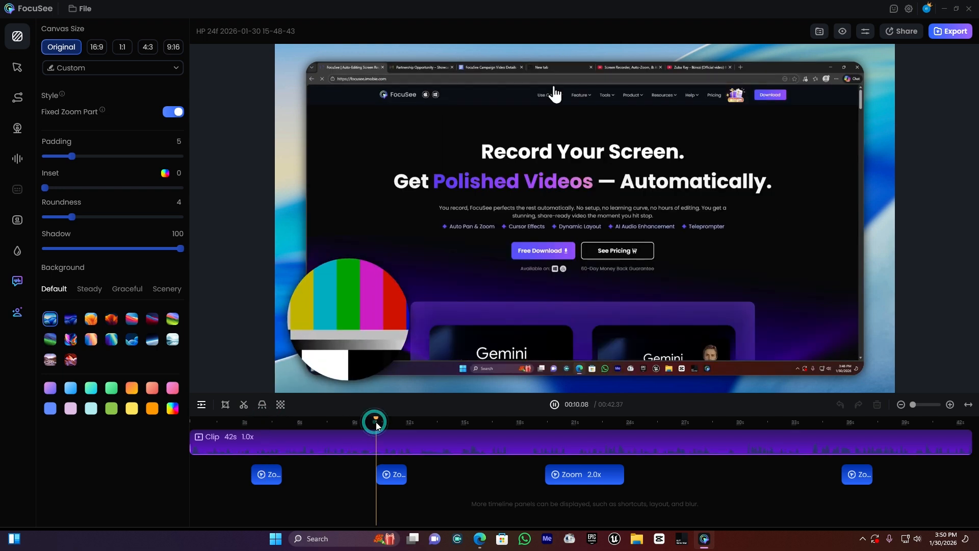
{"action": "key", "text": "space"}
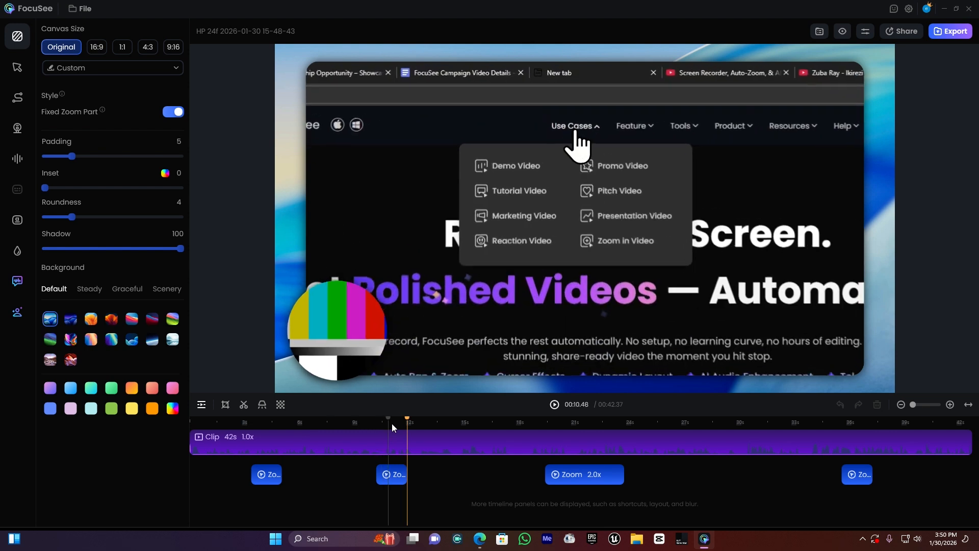
{"action": "left_click_drag", "start_coordinate": [406, 420], "coordinate": [379, 423]}
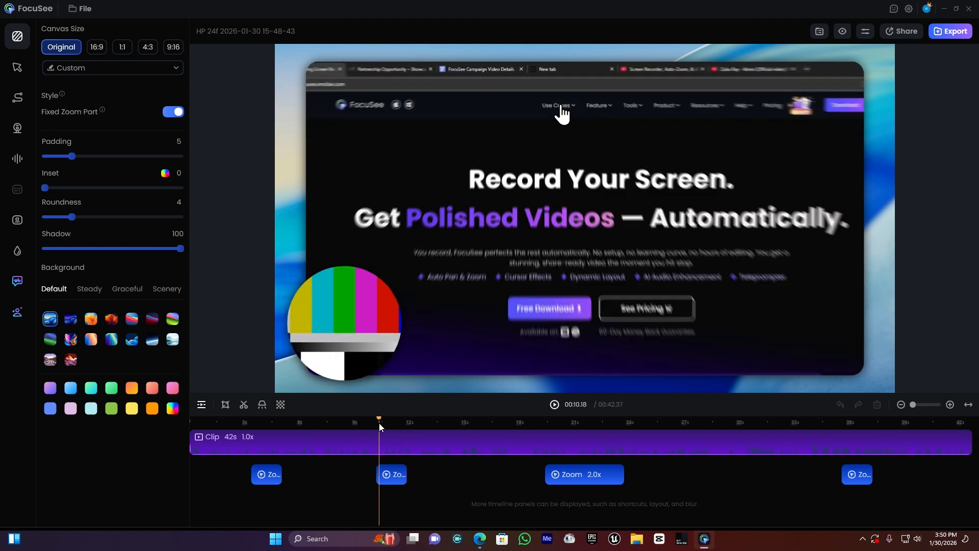
{"action": "mouse_move", "coordinate": [553, 420]}
{"action": "left_mouse_down"}
{"action": "mouse_move", "coordinate": [542, 421]}
{"action": "mouse_move", "coordinate": [571, 428]}
{"action": "left_mouse_up"}
{"action": "mouse_move", "coordinate": [585, 425]}
{"action": "left_mouse_down"}
{"action": "mouse_move", "coordinate": [597, 428]}
{"action": "mouse_move", "coordinate": [559, 427]}
{"action": "mouse_move", "coordinate": [599, 430]}
{"action": "left_mouse_up"}
{"action": "left_click", "coordinate": [520, 426]}
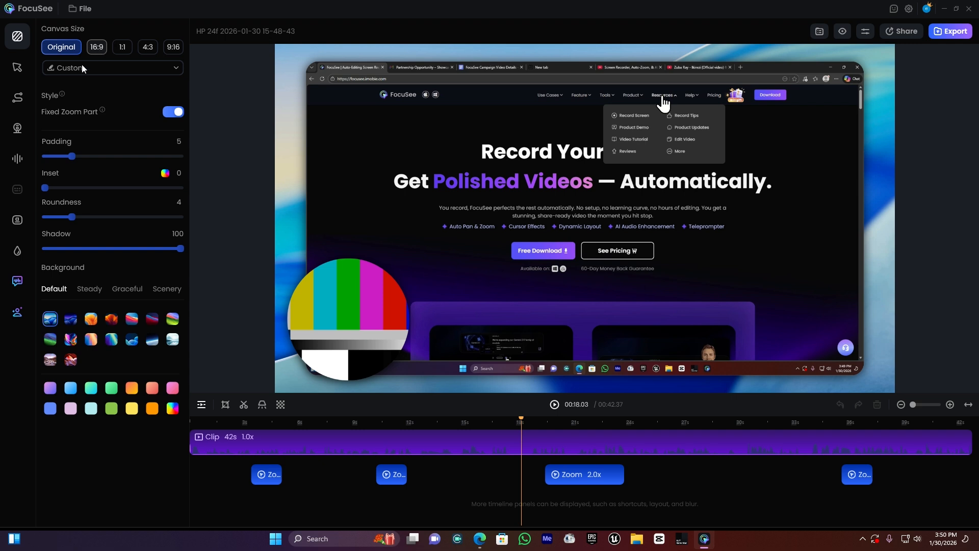
Step: Try the 16:9 canvas ratio, switch it to 9:16 and apply the YouTube (9:16) size preset
{"action": "left_click", "coordinate": [97, 50]}
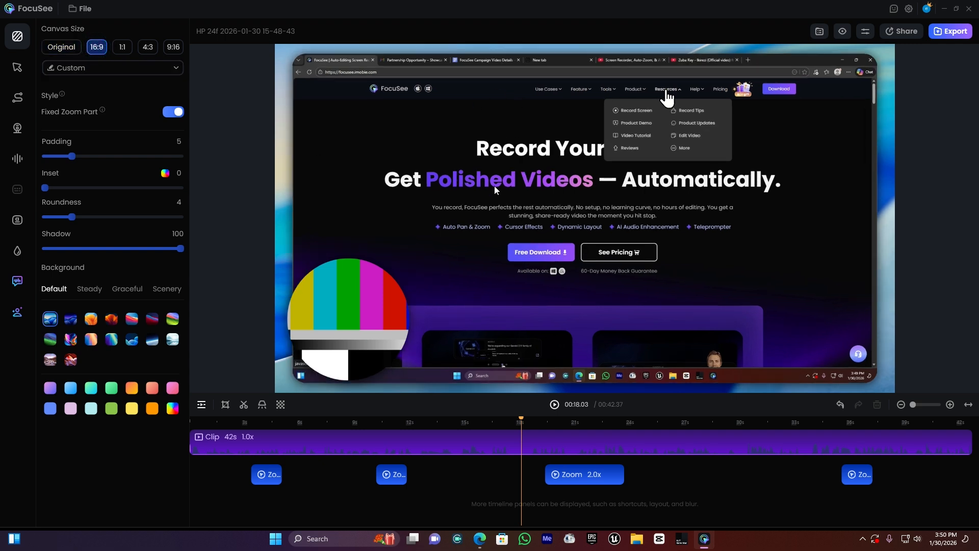
{"action": "left_click", "coordinate": [173, 50]}
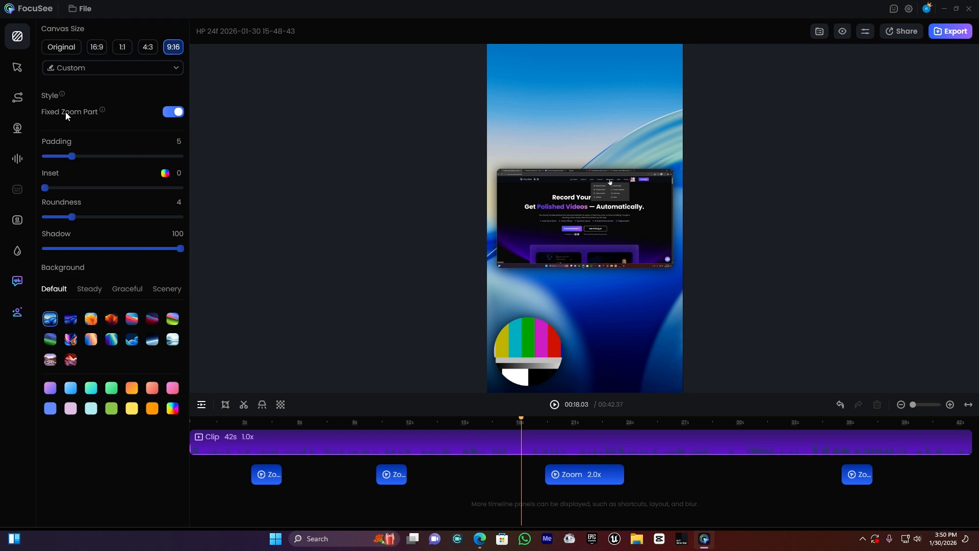
{"action": "left_click", "coordinate": [81, 69]}
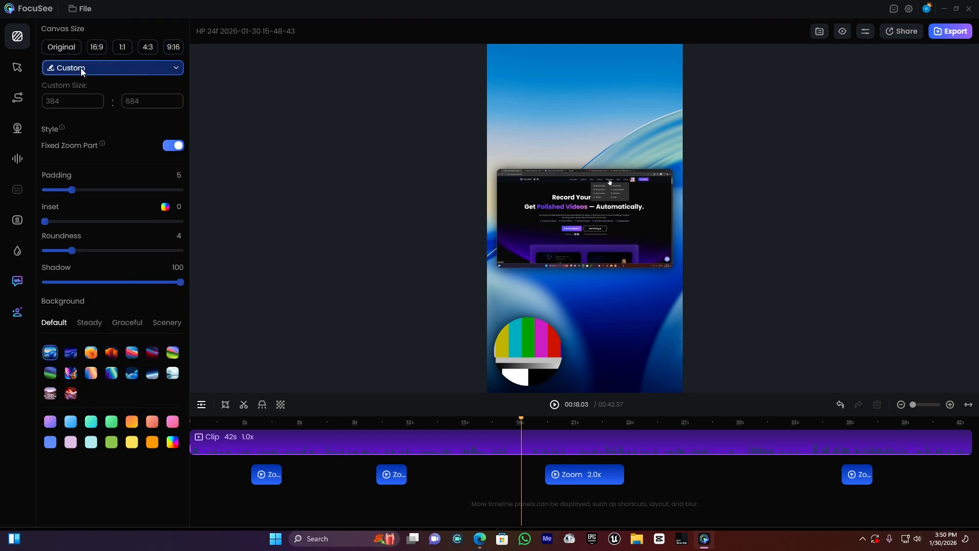
{"action": "left_click", "coordinate": [81, 68]}
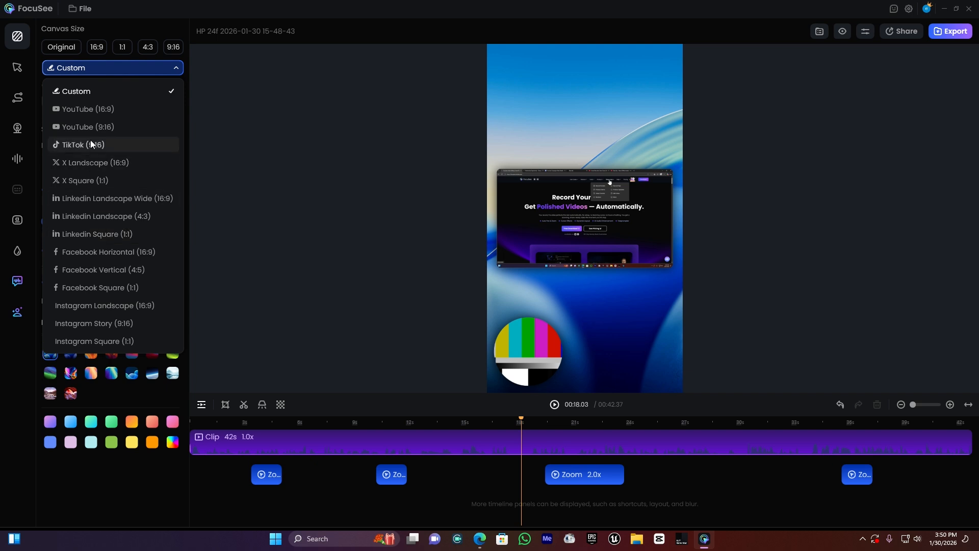
{"action": "left_click", "coordinate": [112, 126]}
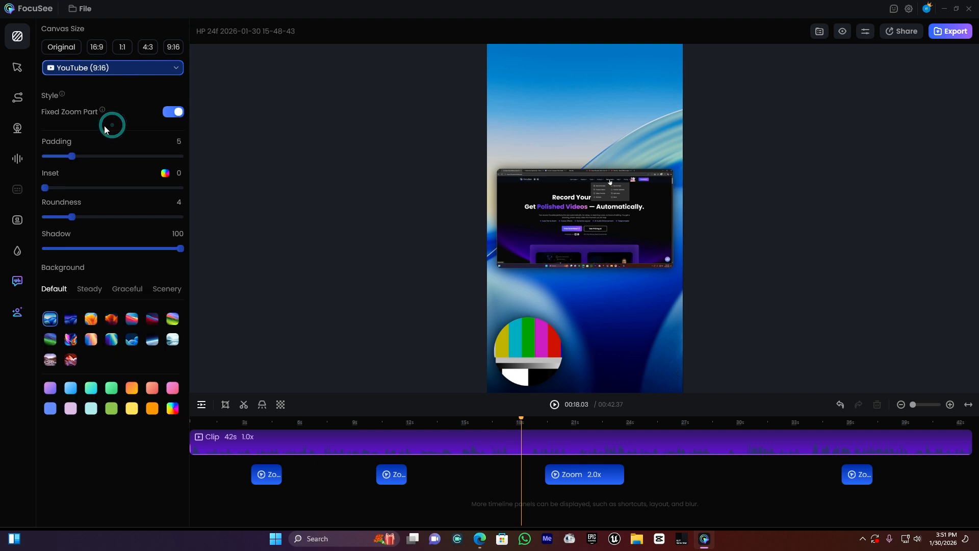
Step: Apply the YouTube (16:9) canvas preset and set the padding to 4, inset to 10 and roundness to 1, with shadow kept at 100
{"action": "left_click", "coordinate": [112, 69]}
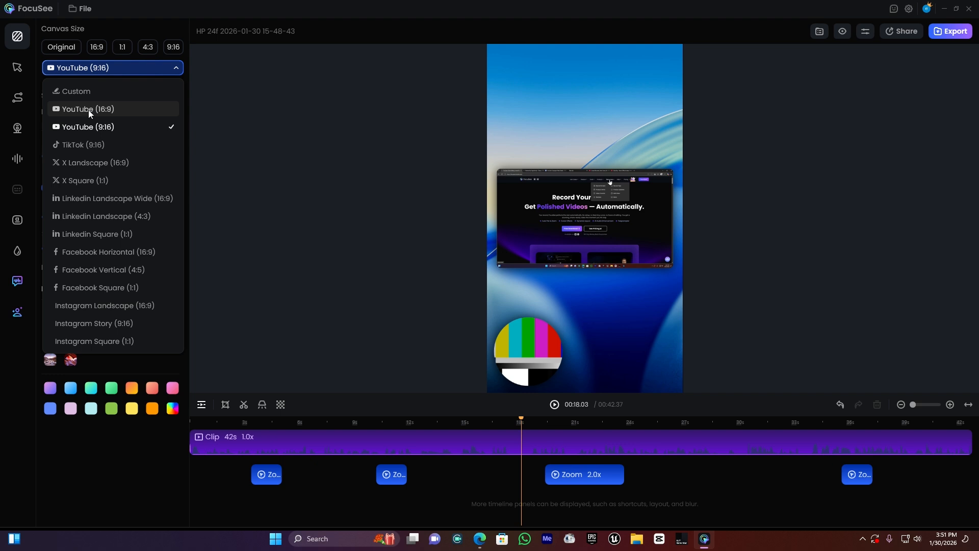
{"action": "left_click", "coordinate": [102, 109]}
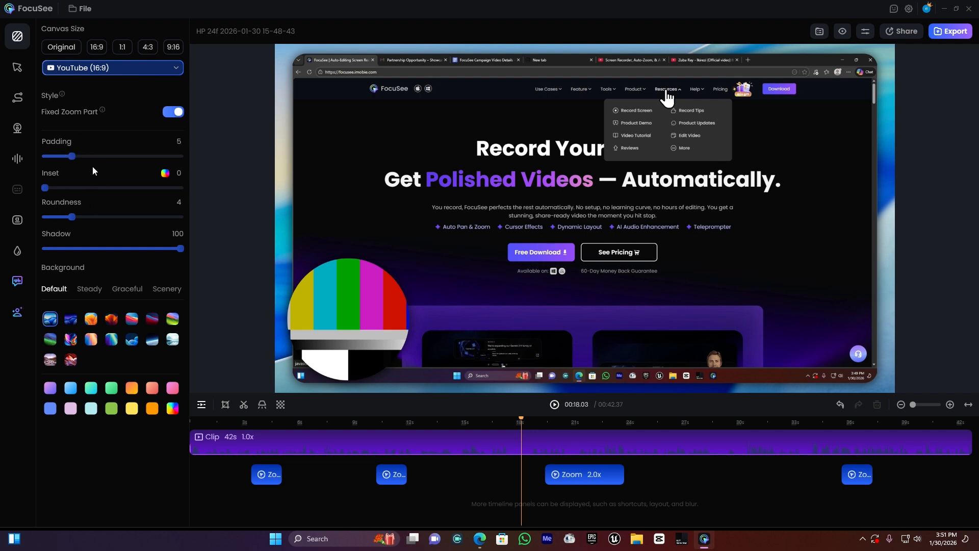
{"action": "left_click_drag", "start_coordinate": [75, 155], "coordinate": [49, 221]}
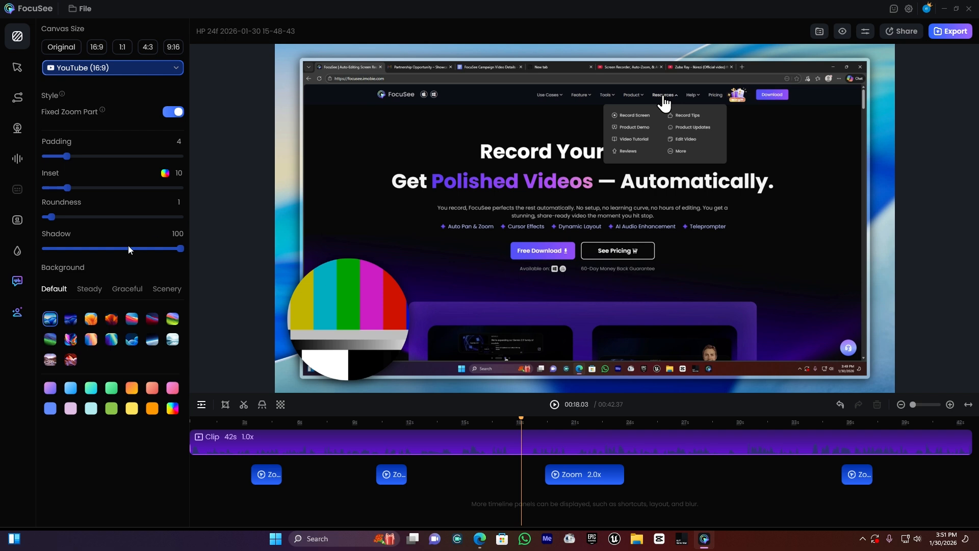
{"action": "left_click_drag", "start_coordinate": [181, 250], "coordinate": [209, 247]}
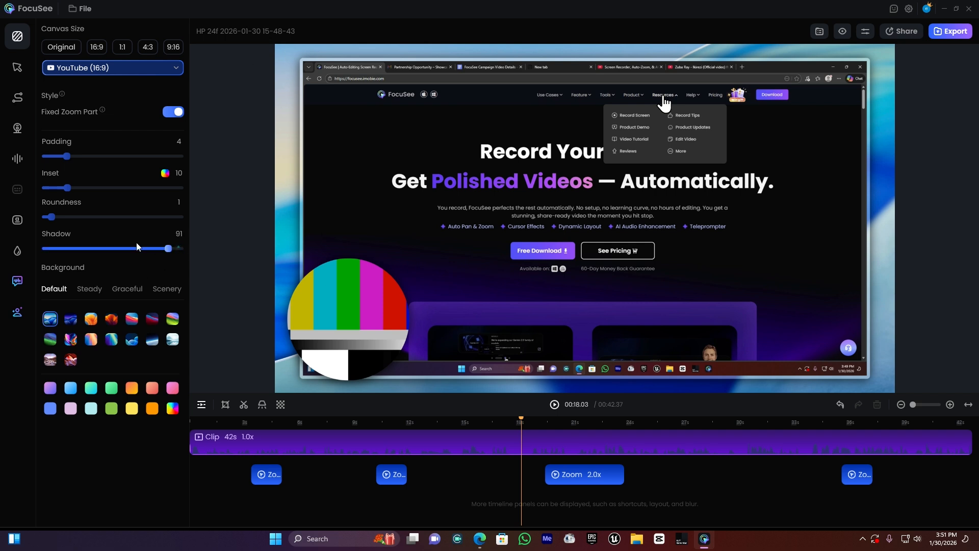
Step: Set the cursor size to 2.0x and, after trying other cursor styles, choose the orange arrow
{"action": "left_click", "coordinate": [18, 69]}
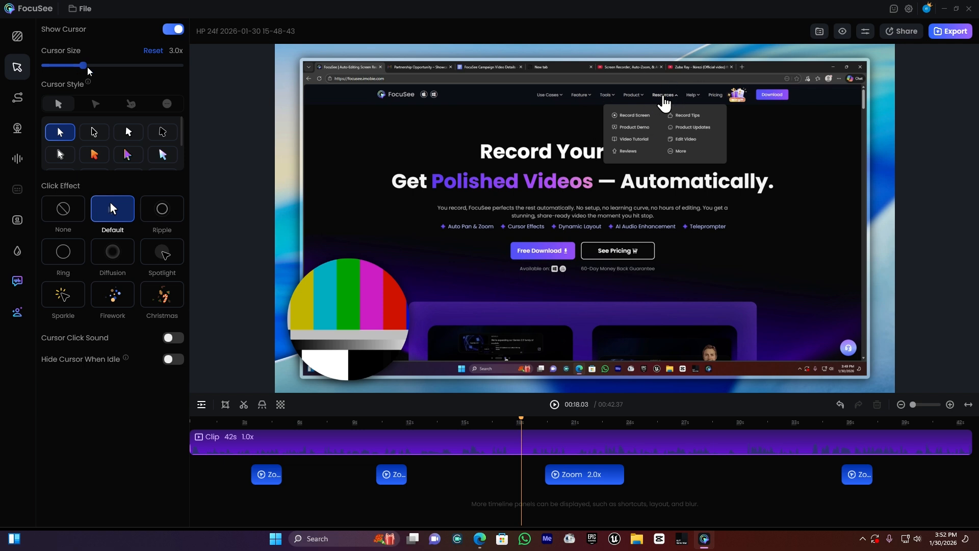
{"action": "left_click_drag", "start_coordinate": [87, 66], "coordinate": [63, 72]}
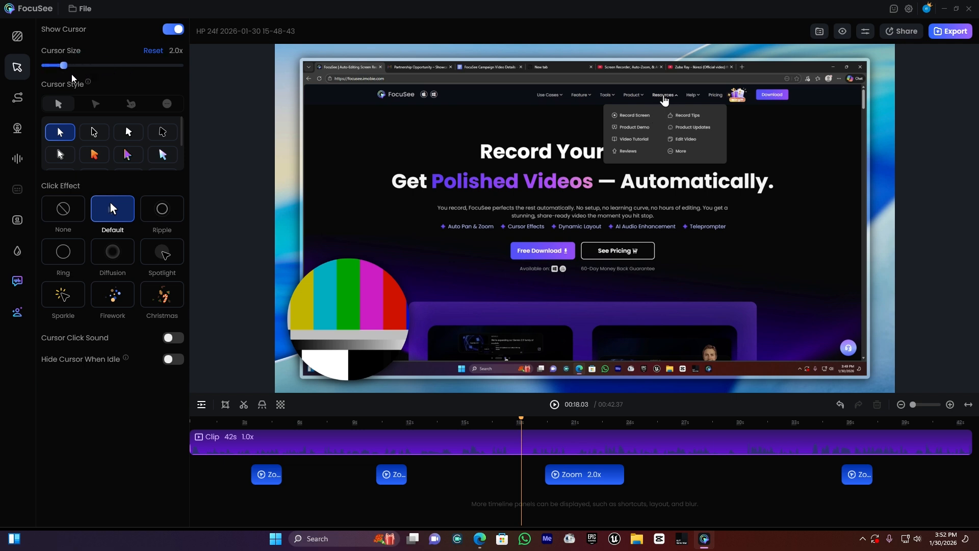
{"action": "left_click", "coordinate": [94, 155]}
{"action": "left_click", "coordinate": [128, 155]}
{"action": "left_click", "coordinate": [168, 134]}
{"action": "left_click", "coordinate": [94, 154]}
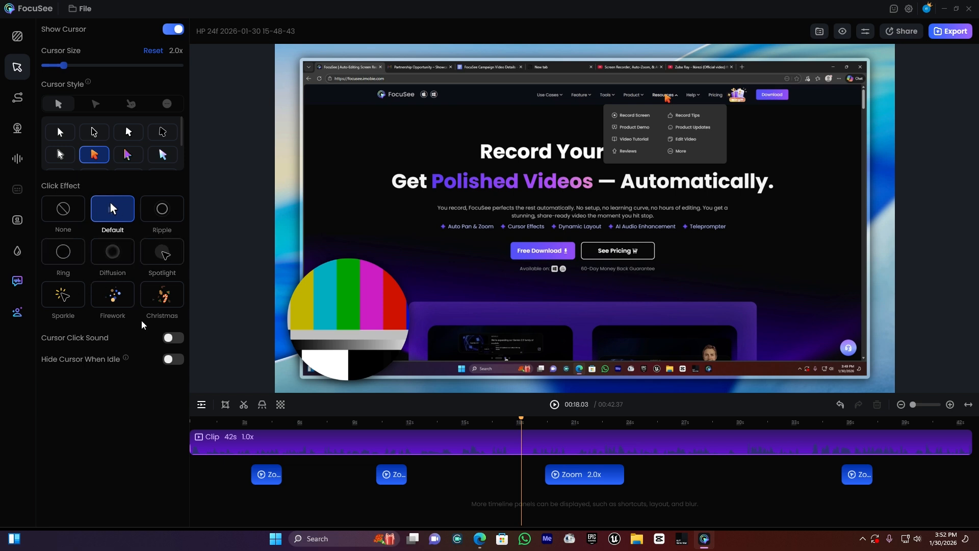
Step: Apply the Firework click effect, previewing it at the second zoom from about 10 seconds, and enable the cursor click sound
{"action": "left_click", "coordinate": [391, 423]}
{"action": "left_click_drag", "start_coordinate": [395, 428], "coordinate": [381, 431]}
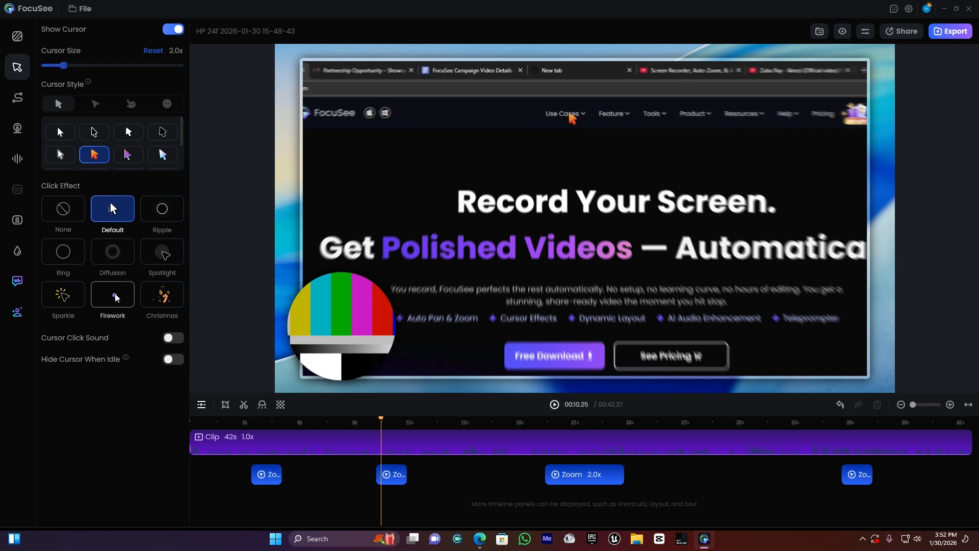
{"action": "left_click", "coordinate": [116, 298]}
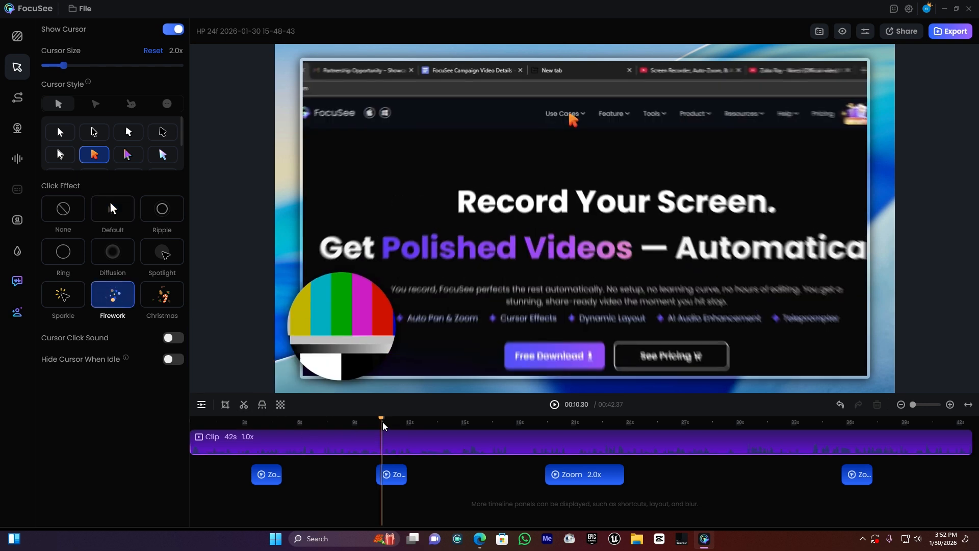
{"action": "left_click", "coordinate": [384, 424]}
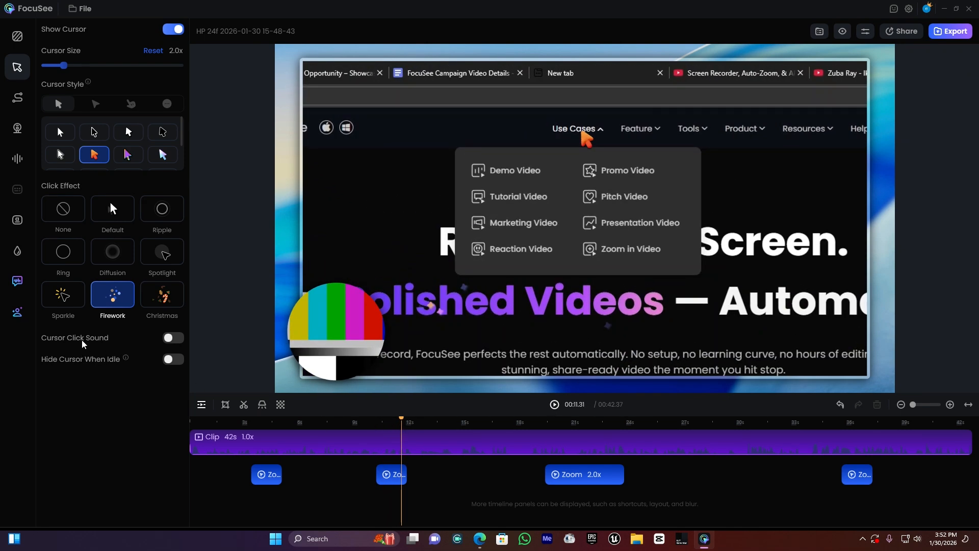
{"action": "left_click", "coordinate": [177, 338]}
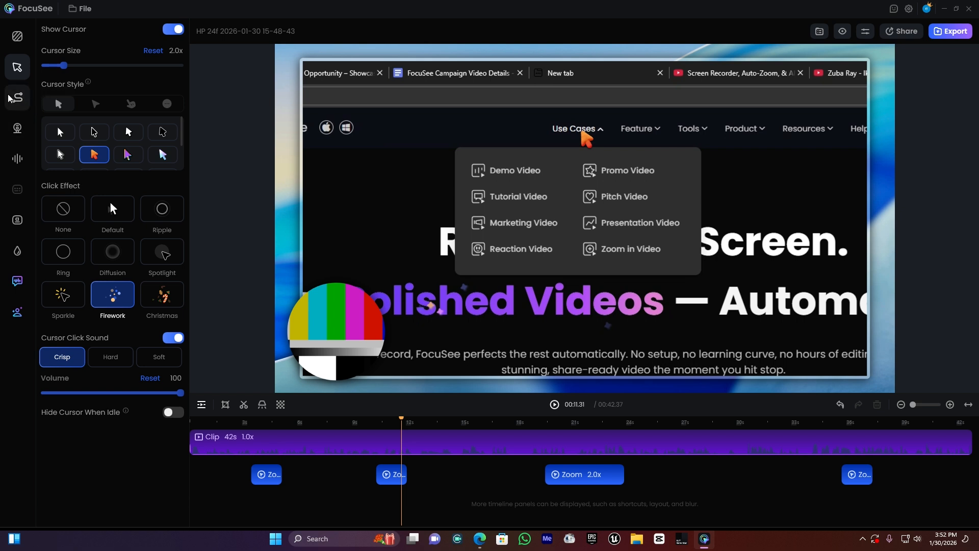
Step: Try a zoom-in motion blur of 32 and play the second zoom from about 10 seconds to check it
{"action": "left_click", "coordinate": [24, 98]}
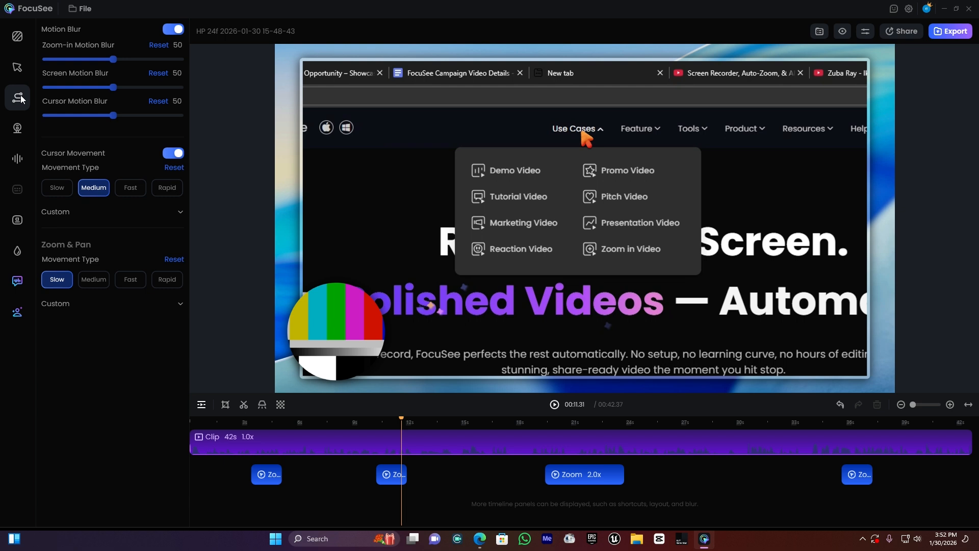
{"action": "left_click", "coordinate": [404, 424]}
{"action": "mouse_move", "coordinate": [403, 423]}
{"action": "left_mouse_down"}
{"action": "mouse_move", "coordinate": [374, 421]}
{"action": "mouse_move", "coordinate": [394, 423]}
{"action": "left_mouse_up"}
{"action": "left_click_drag", "start_coordinate": [115, 59], "coordinate": [89, 59]}
{"action": "left_click", "coordinate": [394, 421]}
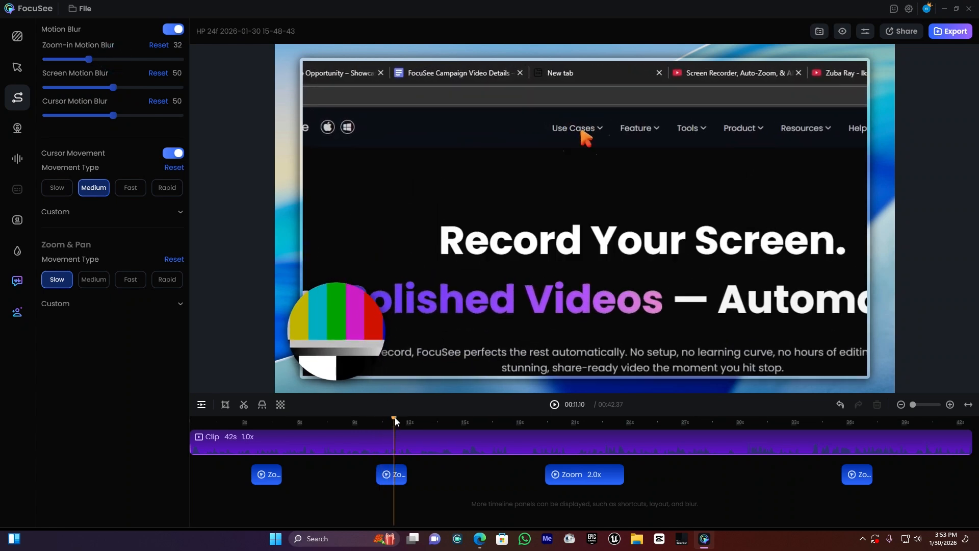
{"action": "left_click", "coordinate": [375, 421]}
{"action": "key", "text": "space"}
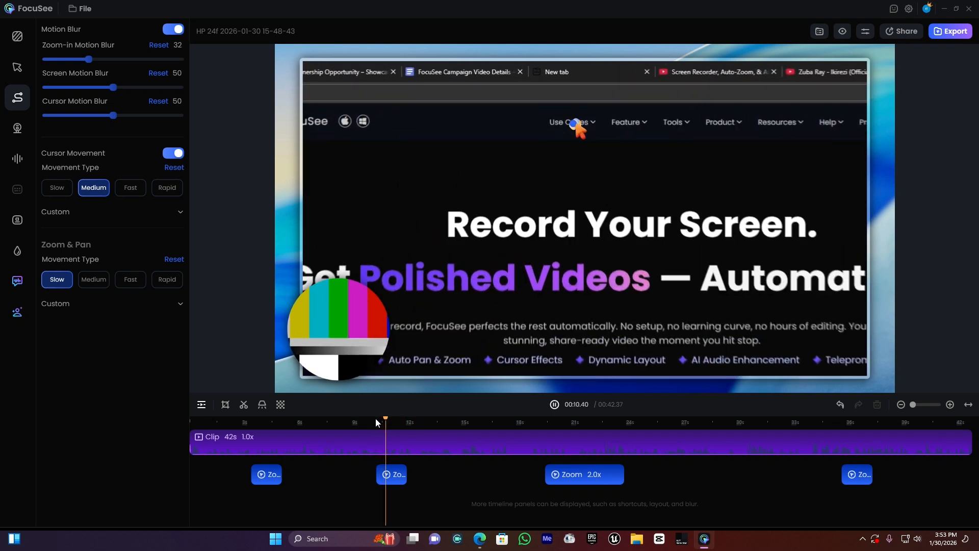
{"action": "key", "text": "space"}
{"action": "left_click", "coordinate": [385, 420]}
{"action": "key", "text": "space"}
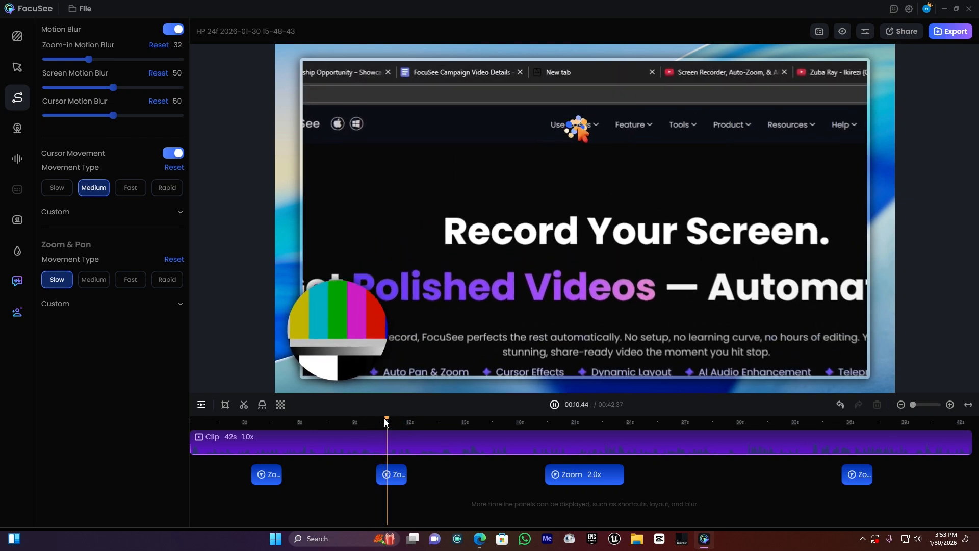
{"action": "key", "text": "space"}
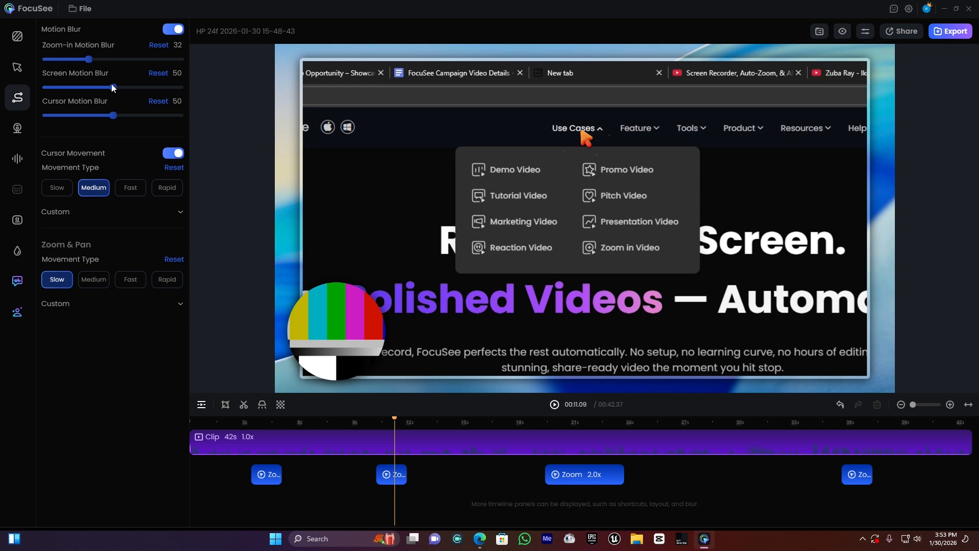
Step: Try other zoom-in and screen motion blur amounts, and reset the zoom-in, screen and cursor motion blur to their defaults
{"action": "left_click_drag", "start_coordinate": [105, 59], "coordinate": [128, 59]}
{"action": "left_click", "coordinate": [128, 87]}
{"action": "left_click", "coordinate": [161, 46]}
{"action": "left_click", "coordinate": [158, 73]}
{"action": "left_click", "coordinate": [159, 101]}
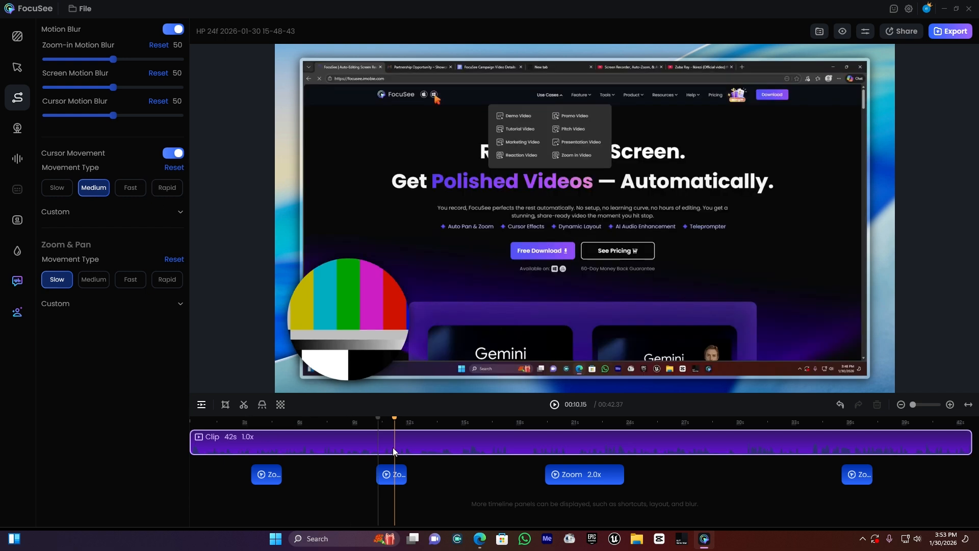
Step: At the first zoom, try the camera layout with the circle in the upper-right corner and the side-by-side layout
{"action": "left_click", "coordinate": [259, 420]}
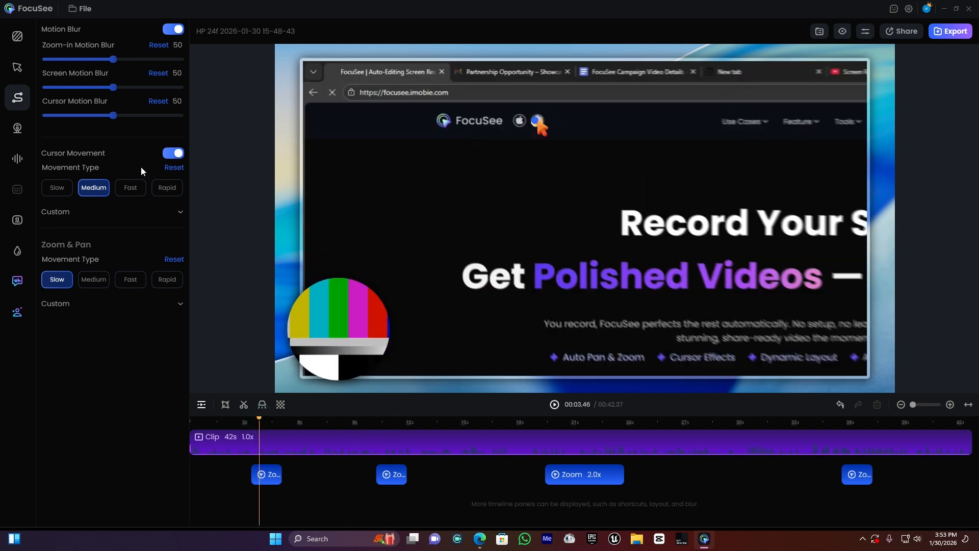
{"action": "left_click", "coordinate": [20, 132]}
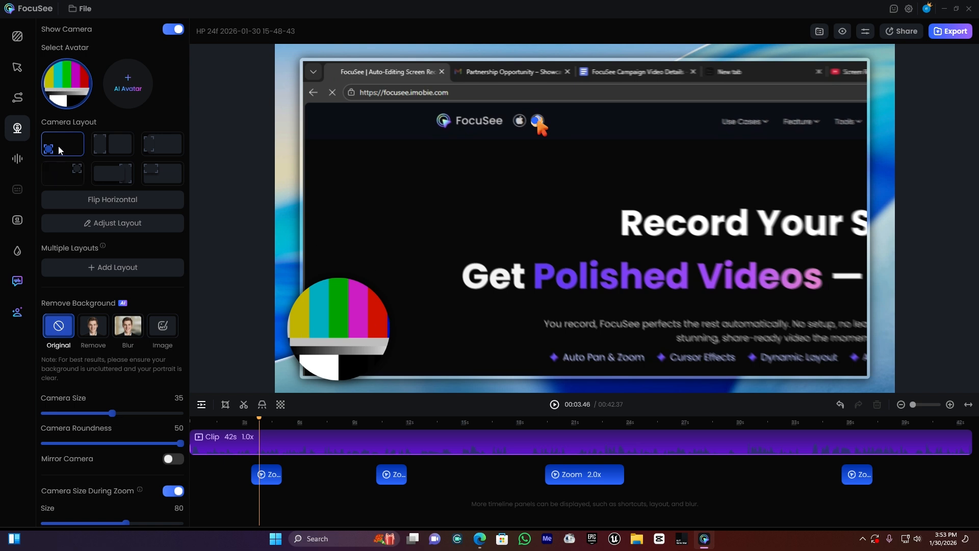
{"action": "left_click", "coordinate": [67, 171]}
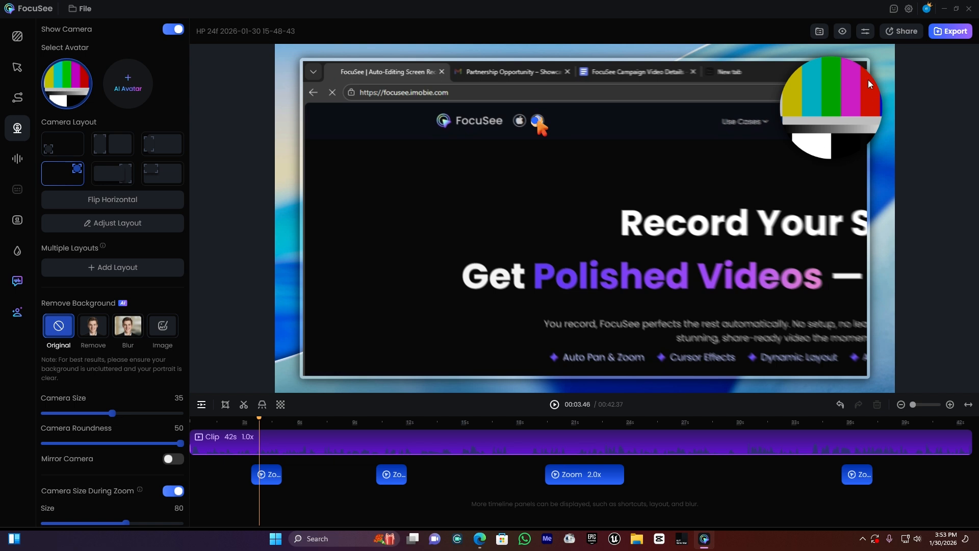
{"action": "left_click", "coordinate": [76, 139]}
{"action": "left_click", "coordinate": [121, 147]}
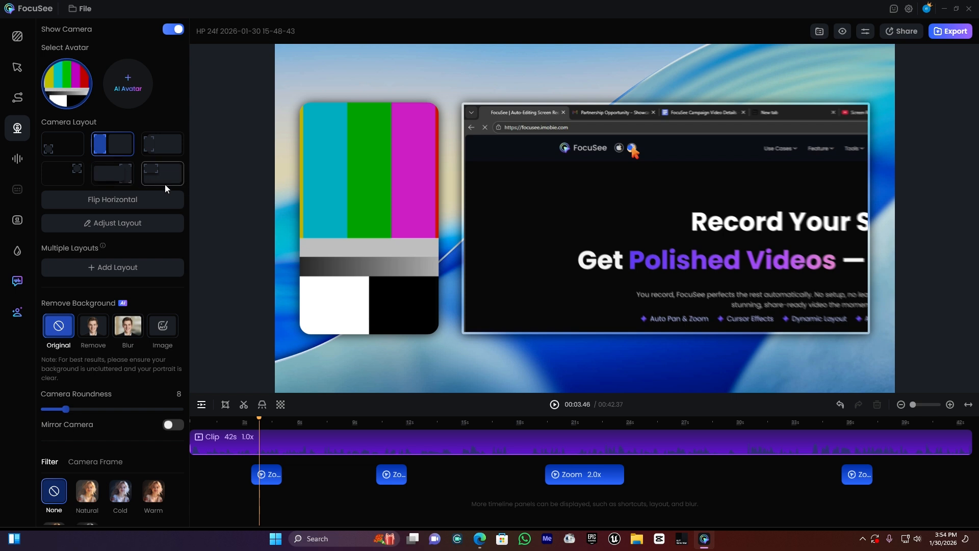
{"action": "left_click", "coordinate": [101, 224]}
{"action": "mouse_move", "coordinate": [368, 245]}
{"action": "left_mouse_down"}
{"action": "mouse_move", "coordinate": [558, 245]}
{"action": "mouse_move", "coordinate": [364, 245]}
{"action": "left_mouse_up"}
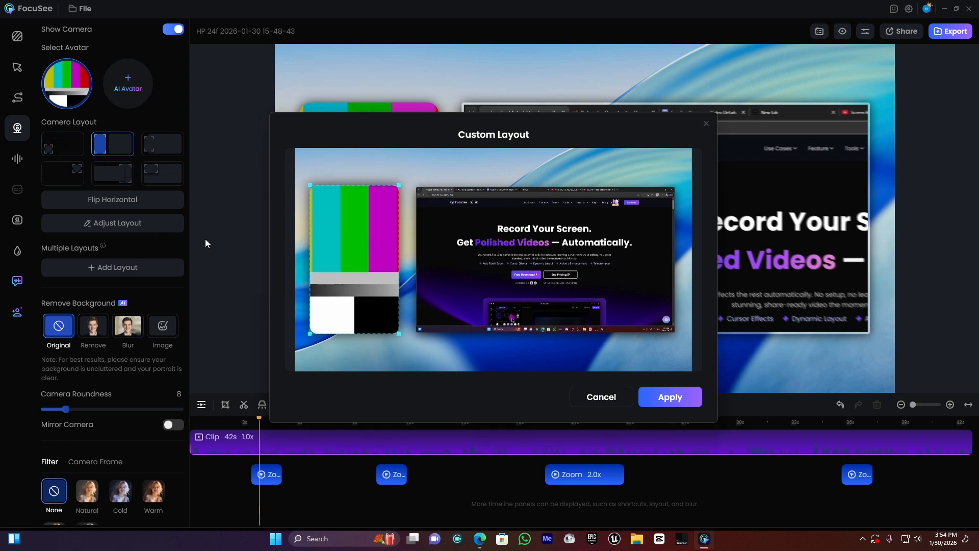
{"action": "left_click", "coordinate": [622, 396]}
Step: Apply a custom layout placing the circular camera close to the canvas's lower-left corner, and set the camera roundness to 49
{"action": "left_click", "coordinate": [60, 147]}
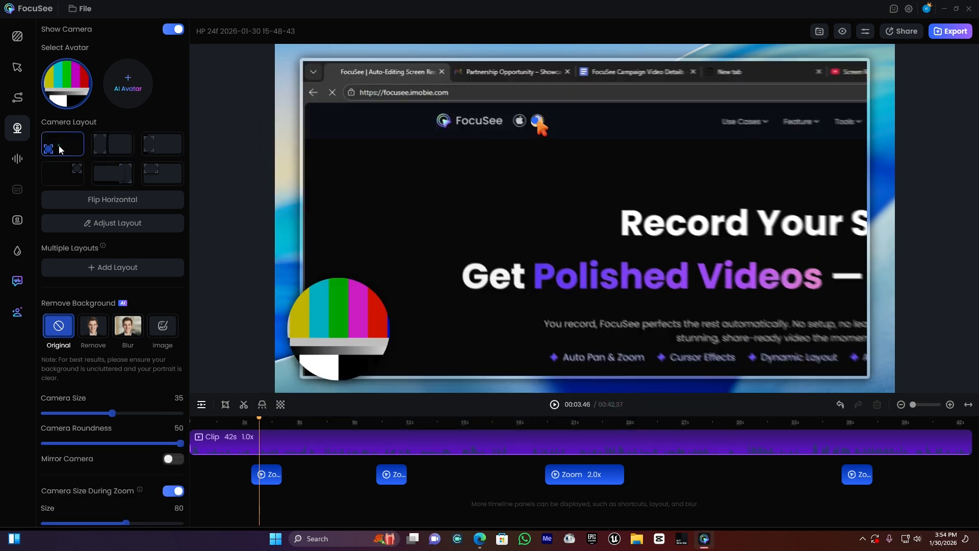
{"action": "left_click", "coordinate": [100, 222]}
{"action": "left_click_drag", "start_coordinate": [344, 332], "coordinate": [394, 258]}
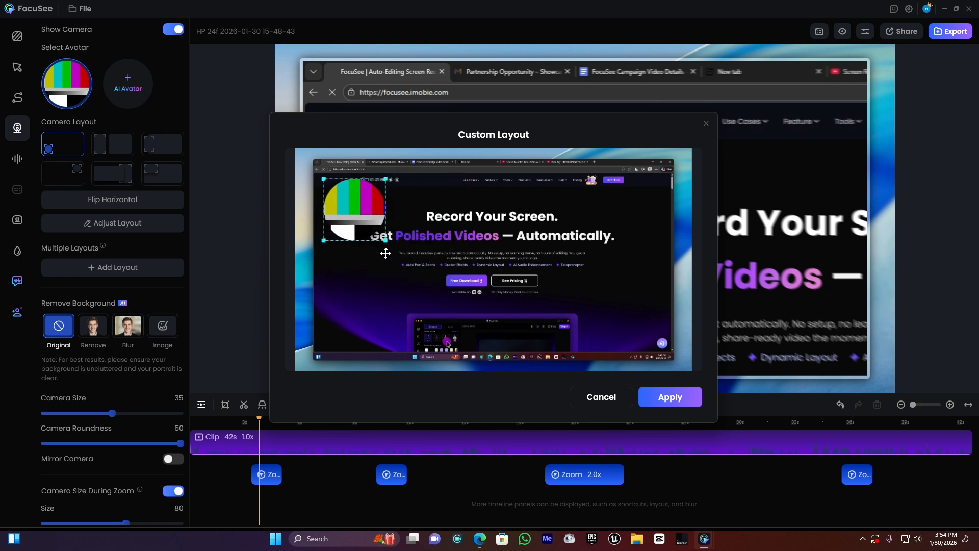
{"action": "left_click_drag", "start_coordinate": [367, 218], "coordinate": [345, 343]}
{"action": "left_click", "coordinate": [670, 397]}
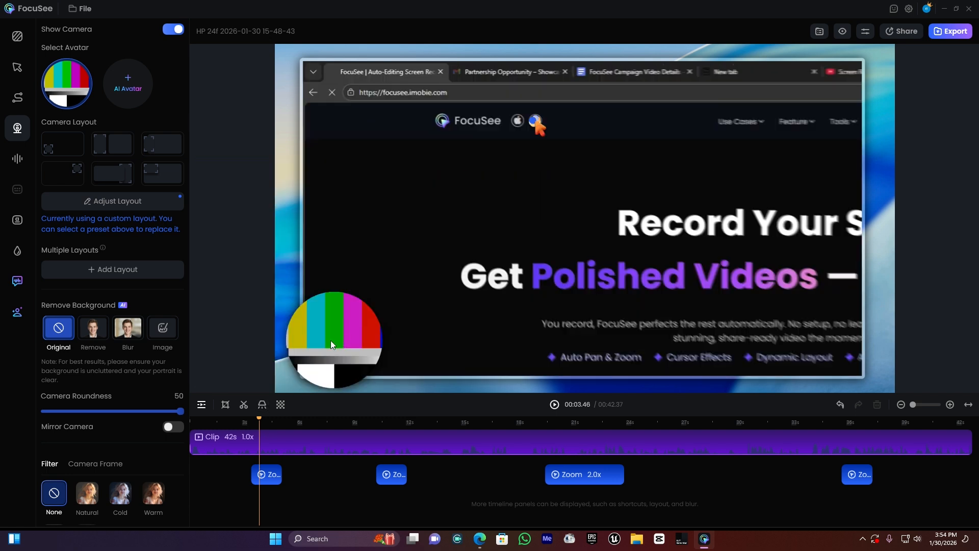
{"action": "scroll", "coordinate": [115, 403], "scroll_direction": "down", "scroll_amount": 2}
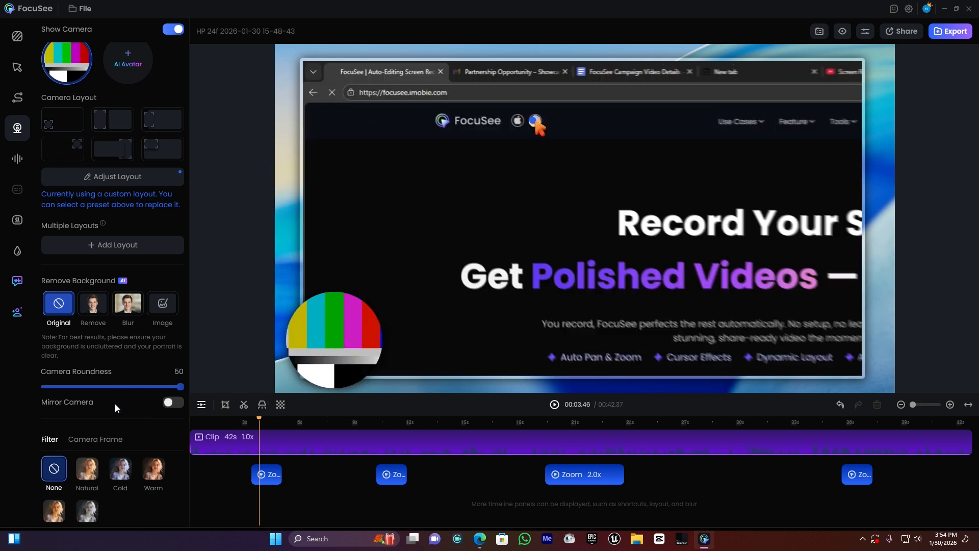
{"action": "mouse_move", "coordinate": [176, 372]}
{"action": "left_mouse_down"}
{"action": "mouse_move", "coordinate": [32, 374]}
{"action": "mouse_move", "coordinate": [203, 375]}
{"action": "mouse_move", "coordinate": [106, 375]}
{"action": "mouse_move", "coordinate": [181, 371]}
{"action": "left_mouse_up"}
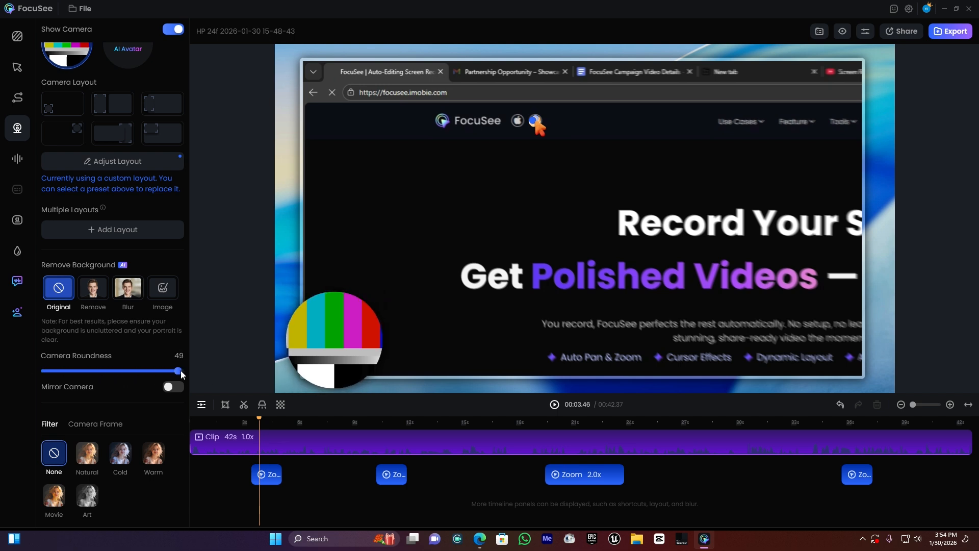
Step: Try mirroring the camera by switching the option on and off several times, leaving it off
{"action": "left_click", "coordinate": [173, 387]}
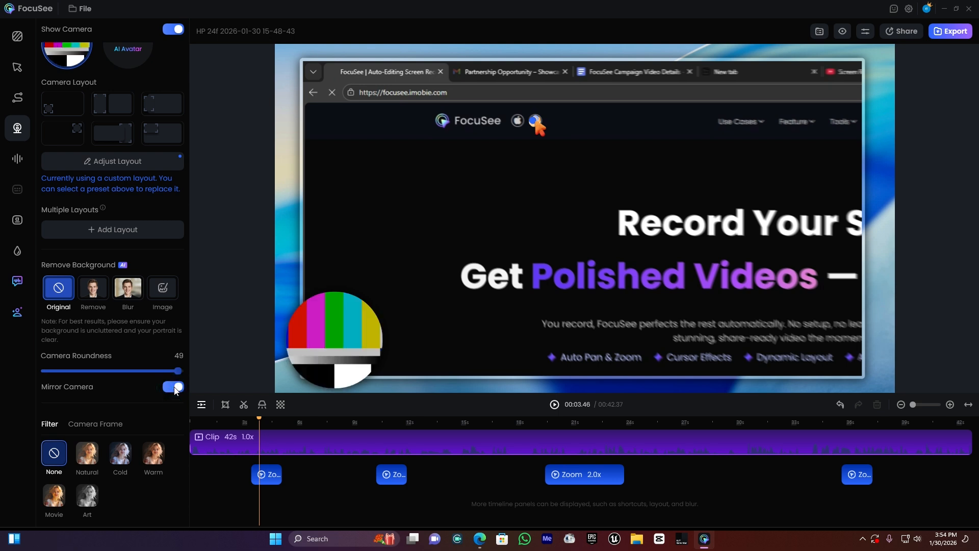
{"action": "left_click", "coordinate": [173, 387]}
{"action": "left_click", "coordinate": [173, 387]}
{"action": "left_click", "coordinate": [174, 387]}
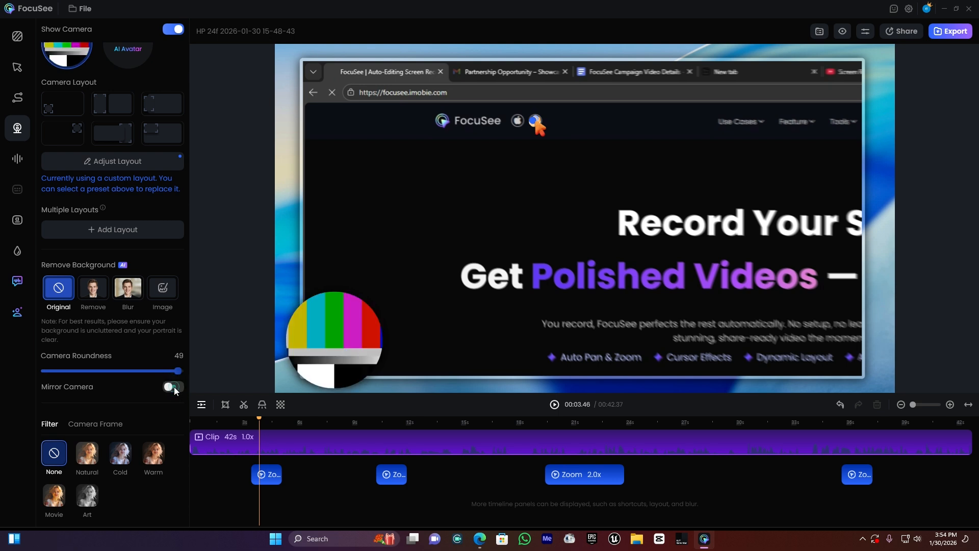
{"action": "left_click", "coordinate": [174, 387]}
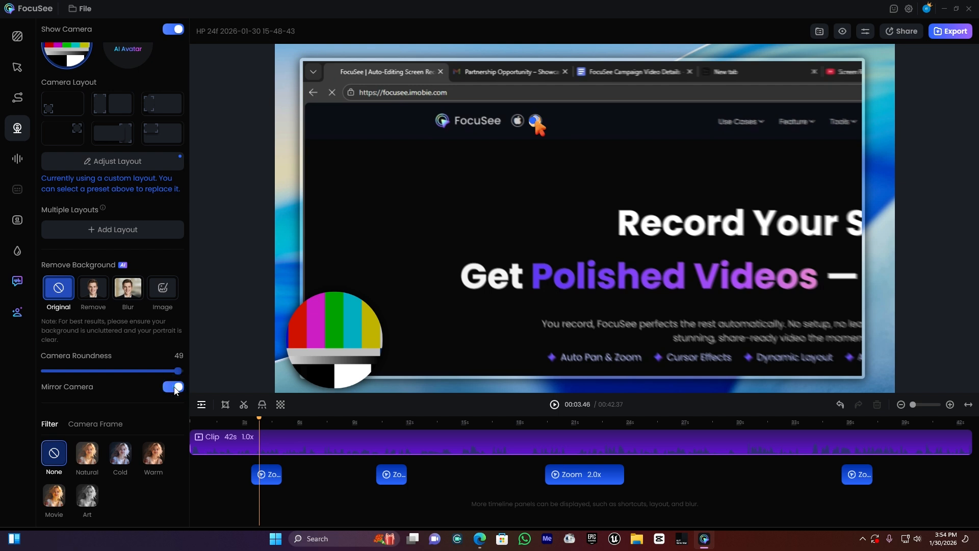
{"action": "left_click", "coordinate": [174, 388]}
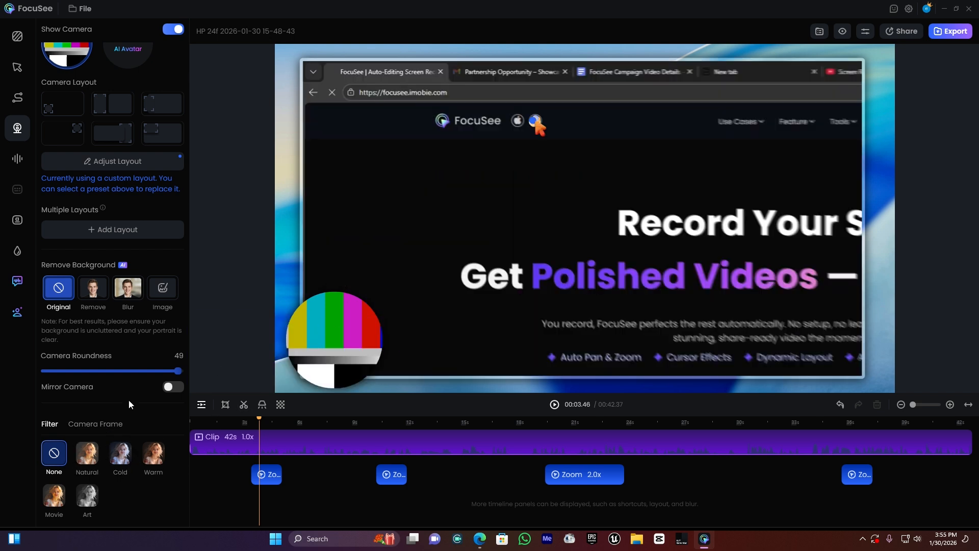
Step: Try a yellow camera frame and apply the pink-to-orange gradient frame to the camera
{"action": "left_click", "coordinate": [96, 424]}
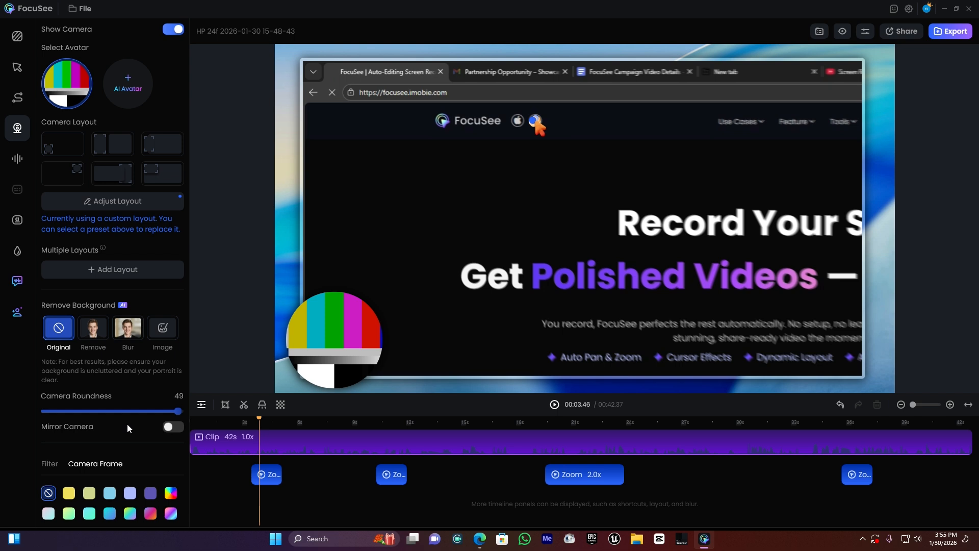
{"action": "left_click", "coordinate": [70, 495]}
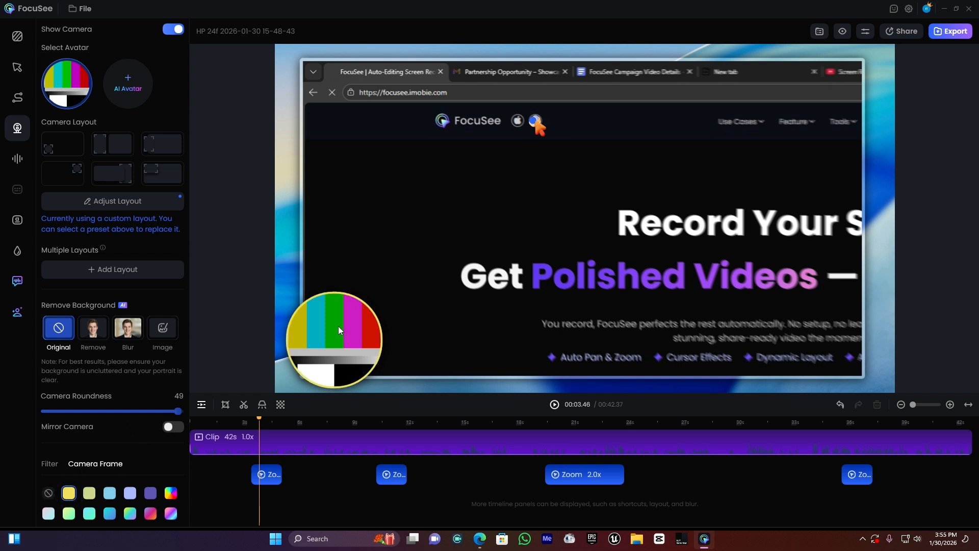
{"action": "left_click", "coordinate": [170, 493]}
{"action": "left_click", "coordinate": [150, 513]}
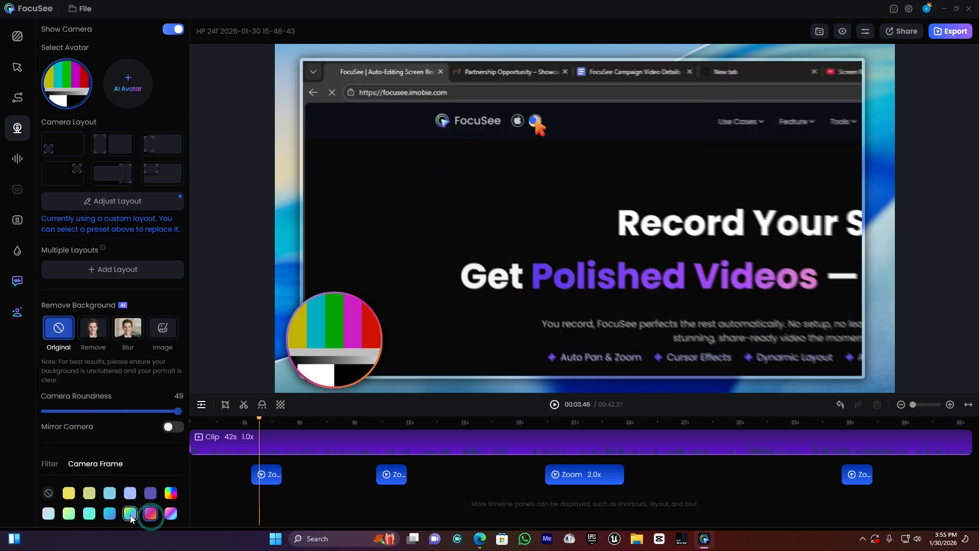
Step: Try raising the system audio's volume enhancement and bring it back to 1.0X
{"action": "left_click", "coordinate": [15, 160]}
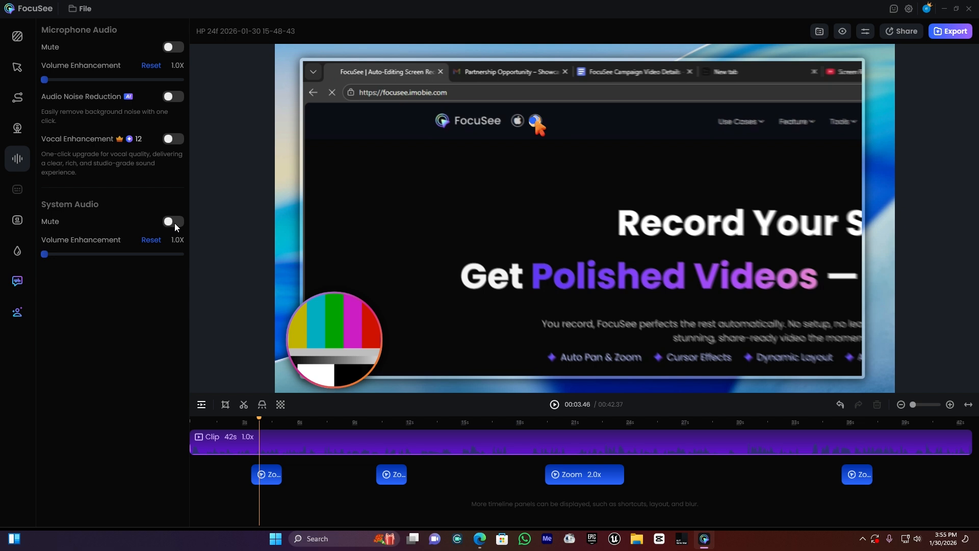
{"action": "left_click", "coordinate": [56, 254]}
{"action": "mouse_move", "coordinate": [53, 253]}
{"action": "left_mouse_down"}
{"action": "mouse_move", "coordinate": [139, 252]}
{"action": "mouse_move", "coordinate": [35, 261]}
{"action": "left_mouse_up"}
Step: Bring up the subtitle model choices and play the opening part of the recording to about 10 seconds
{"action": "left_click", "coordinate": [22, 220]}
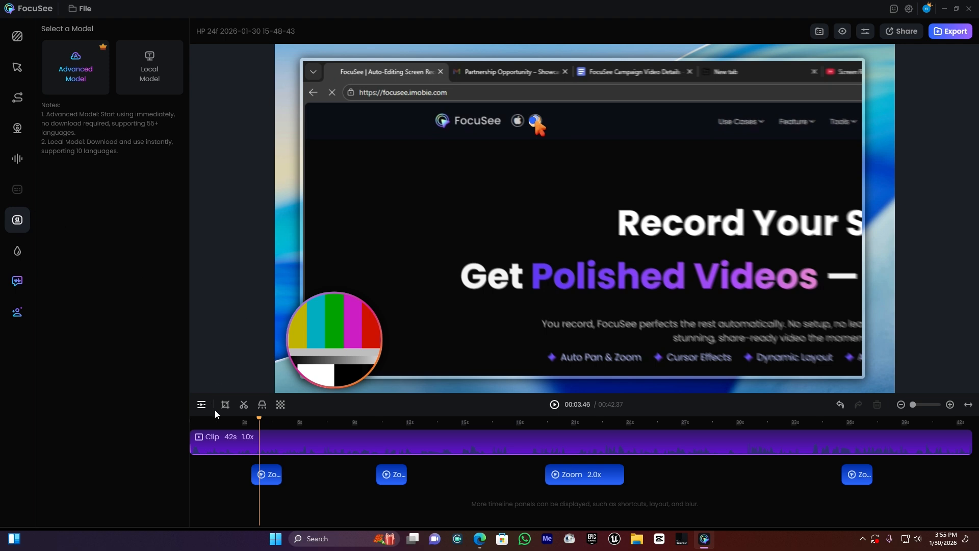
{"action": "left_click", "coordinate": [200, 421]}
{"action": "left_click", "coordinate": [326, 500]}
{"action": "key", "text": "space"}
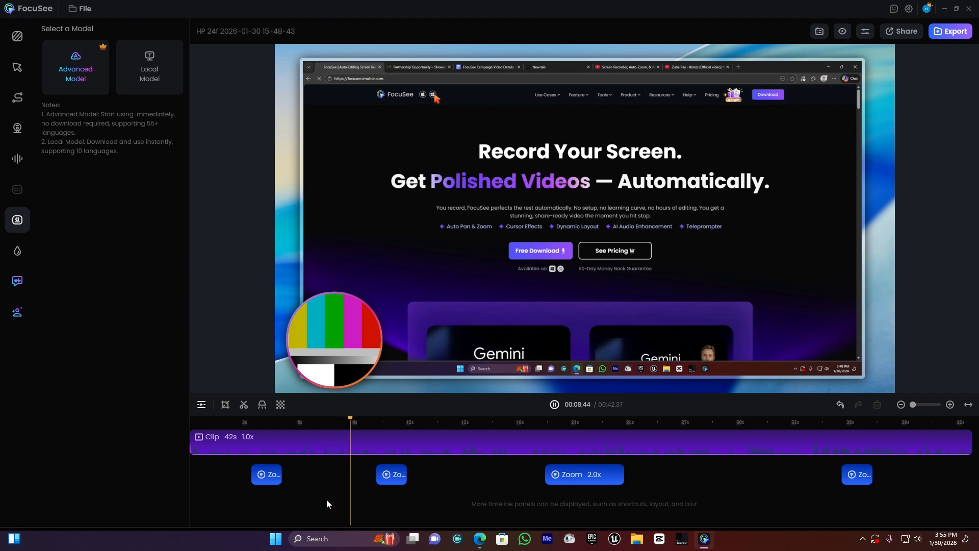
{"action": "key", "text": "space"}
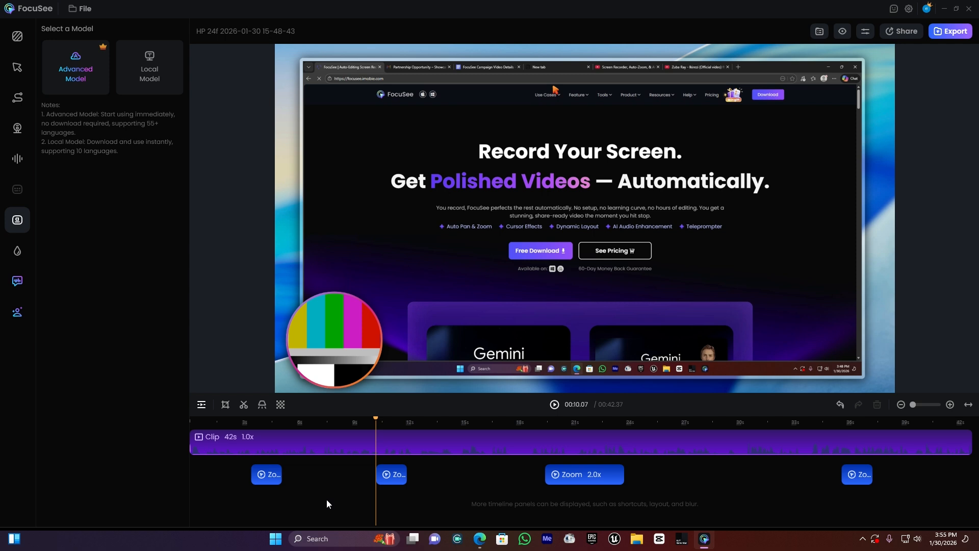
Step: Generate subtitles for the recording with the Advanced Model, using English as the source language
{"action": "left_click", "coordinate": [82, 77]}
{"action": "left_click", "coordinate": [83, 154]}
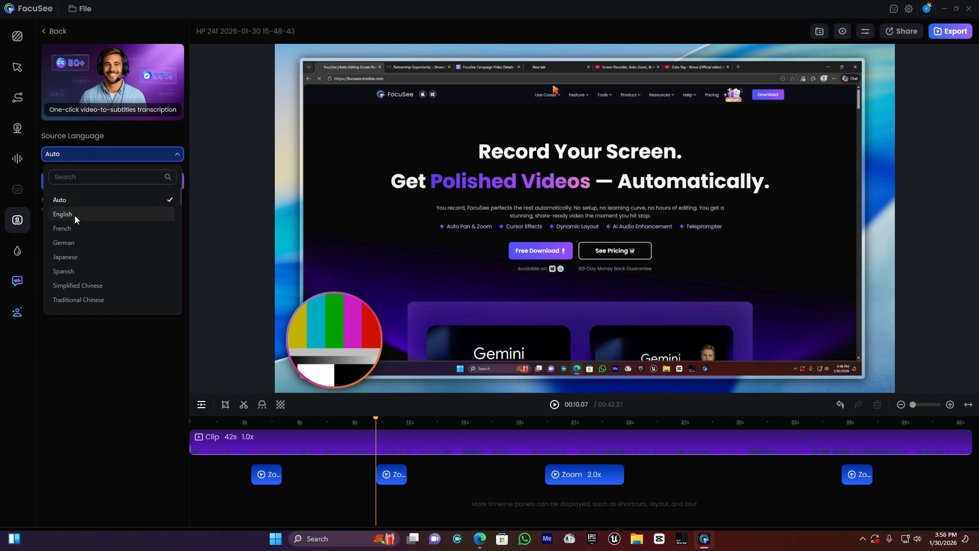
{"action": "left_click", "coordinate": [74, 215]}
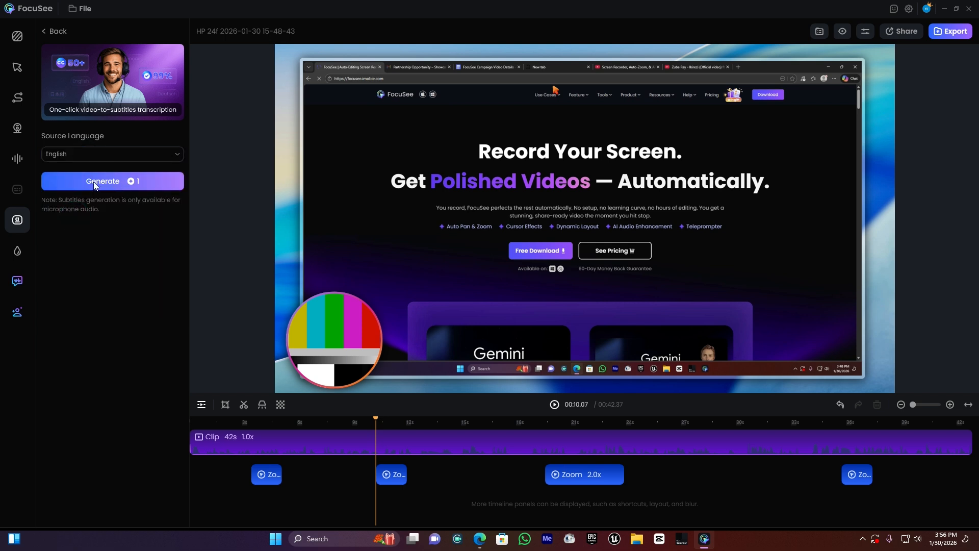
{"action": "left_click", "coordinate": [110, 186]}
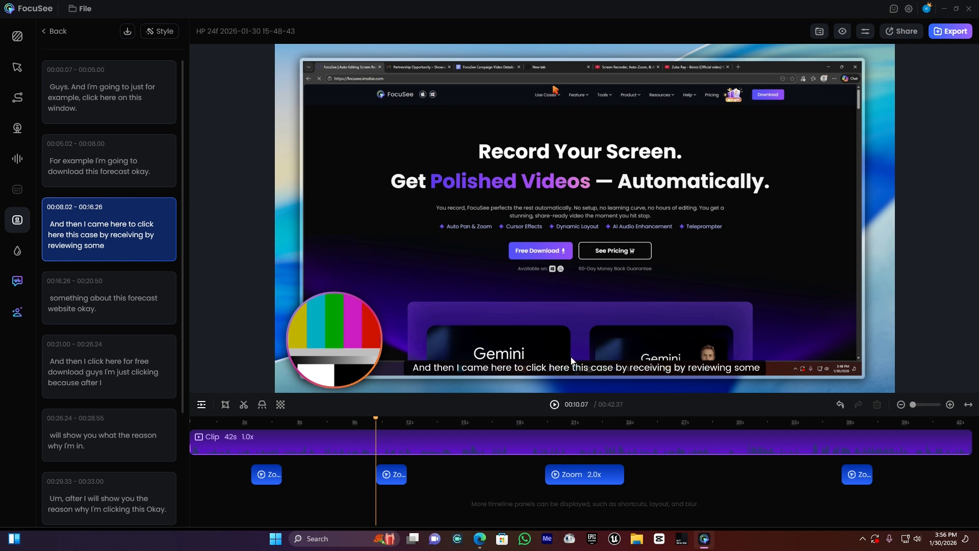
Step: Play part of the subtitled recording and read through the generated transcript from beginning to end
{"action": "left_click_drag", "start_coordinate": [222, 425], "coordinate": [190, 428]}
{"action": "key", "text": "space"}
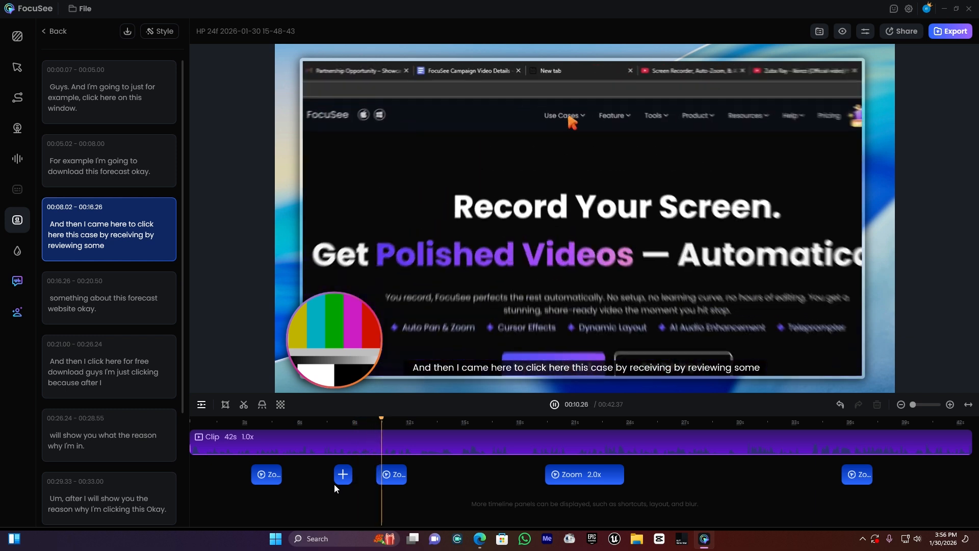
{"action": "key", "text": "space"}
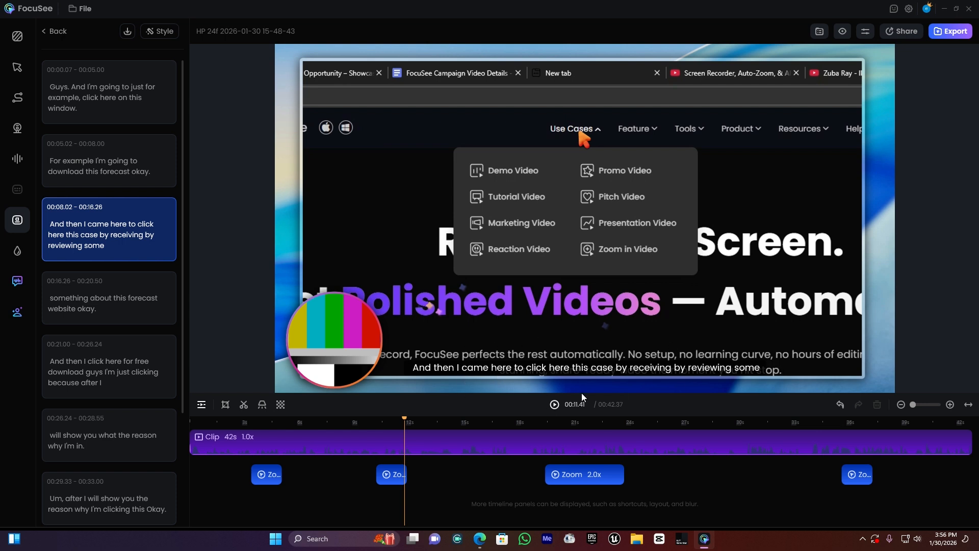
{"action": "scroll", "coordinate": [98, 172], "scroll_direction": "down", "scroll_amount": 3}
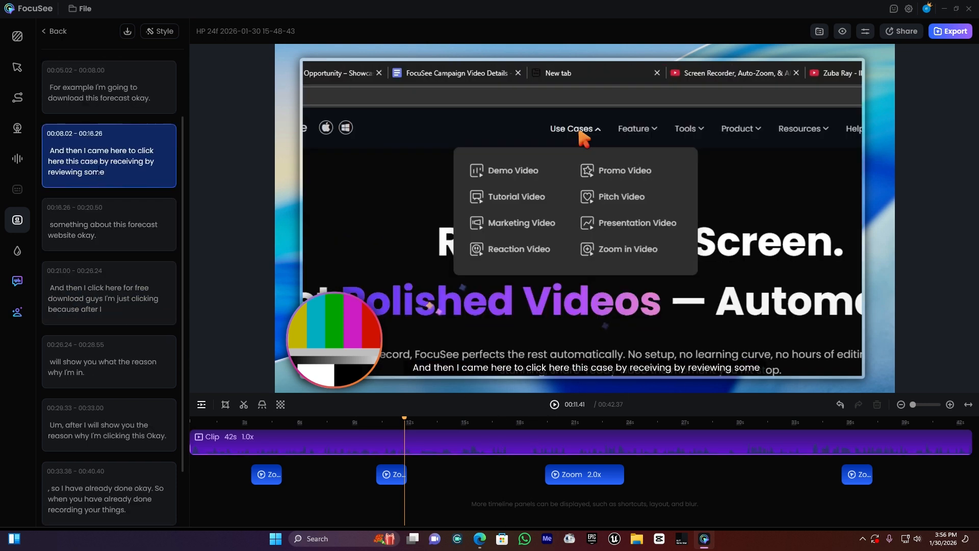
{"action": "scroll", "coordinate": [98, 172], "scroll_direction": "down", "scroll_amount": 3}
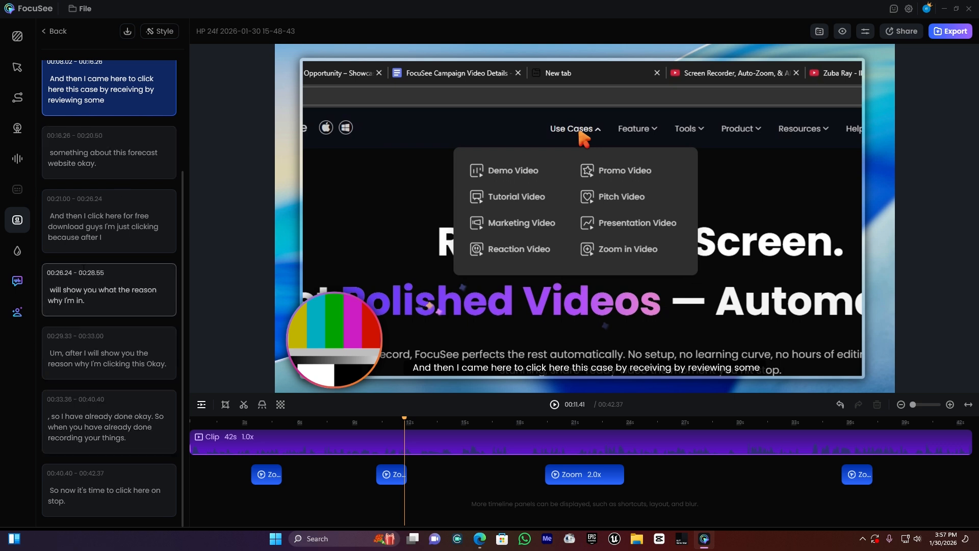
{"action": "scroll", "coordinate": [93, 289], "scroll_direction": "up", "scroll_amount": 6}
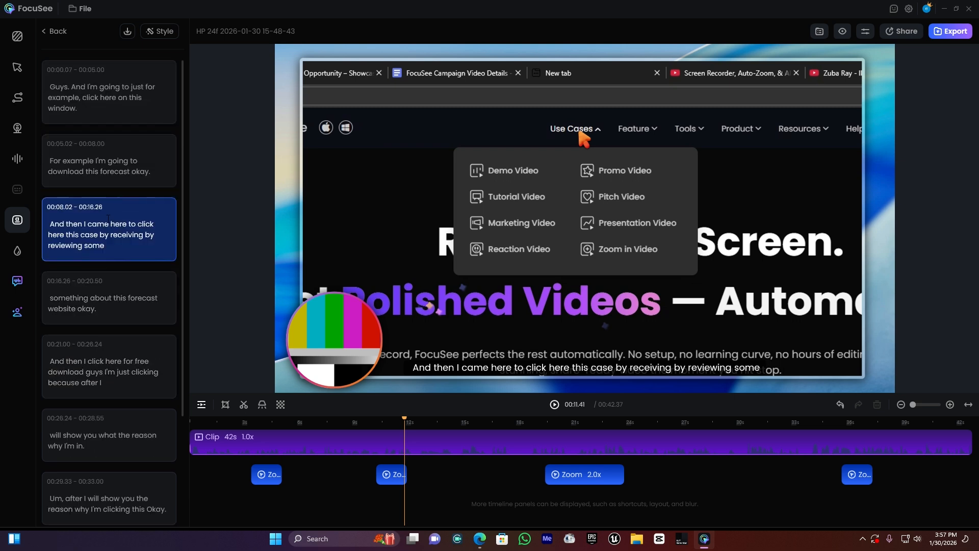
Step: Style the subtitles with font size 22 and spacing 10, trying the Middle and Top positions before keeping Bottom
{"action": "left_click", "coordinate": [108, 220]}
{"action": "left_click", "coordinate": [165, 33]}
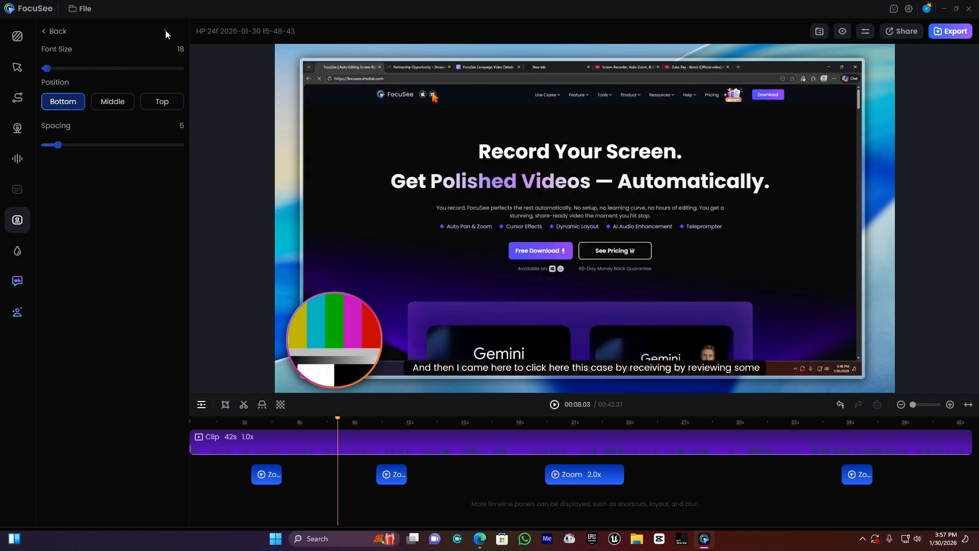
{"action": "left_click_drag", "start_coordinate": [47, 73], "coordinate": [52, 71]}
{"action": "left_click_drag", "start_coordinate": [59, 145], "coordinate": [76, 146]}
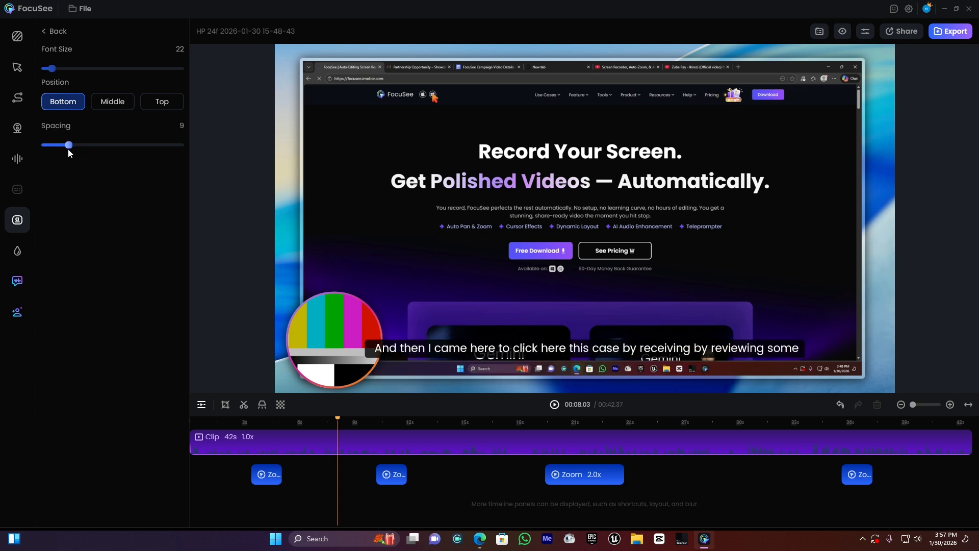
{"action": "left_click", "coordinate": [112, 102]}
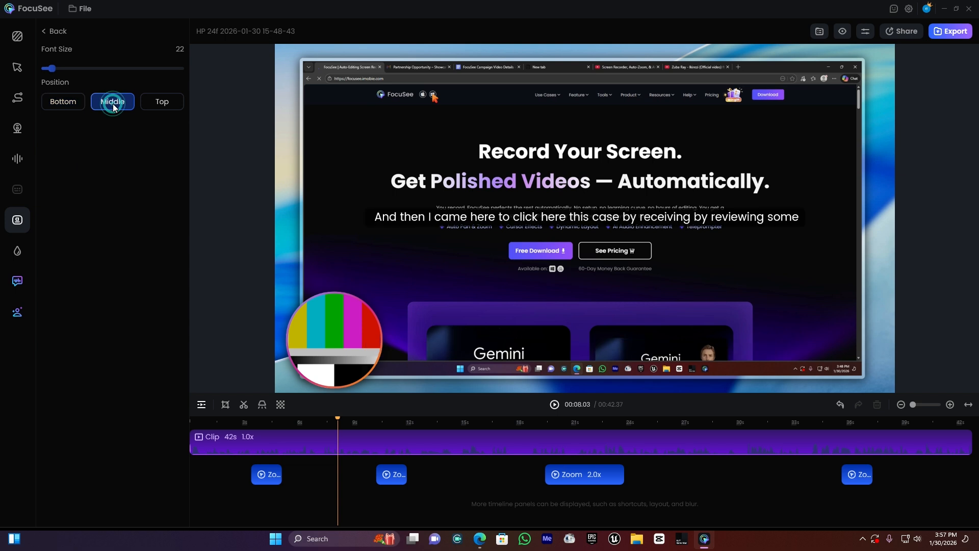
{"action": "left_click", "coordinate": [167, 104]}
{"action": "left_click", "coordinate": [74, 104]}
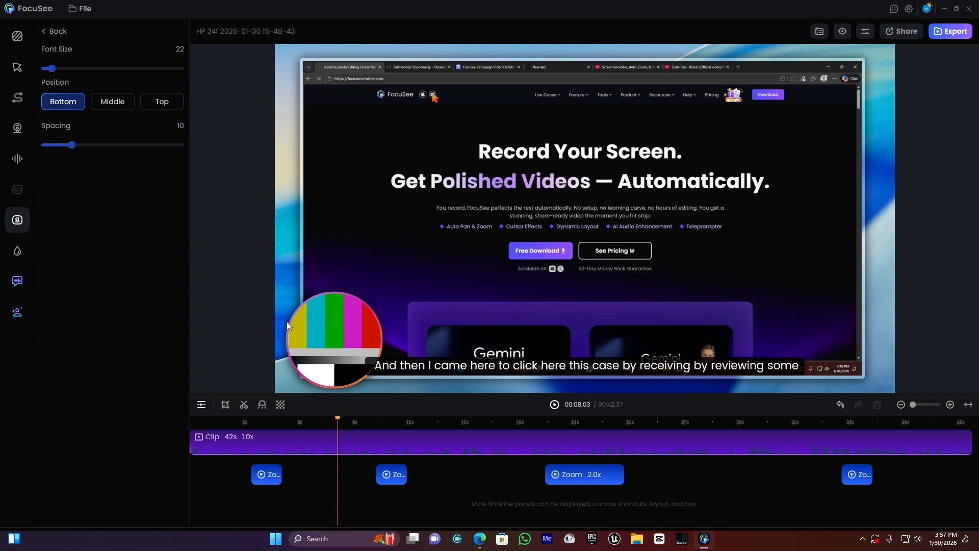
Step: Add the "ELI B og" logo image from drive F: as the recording's watermark
{"action": "left_click", "coordinate": [18, 250]}
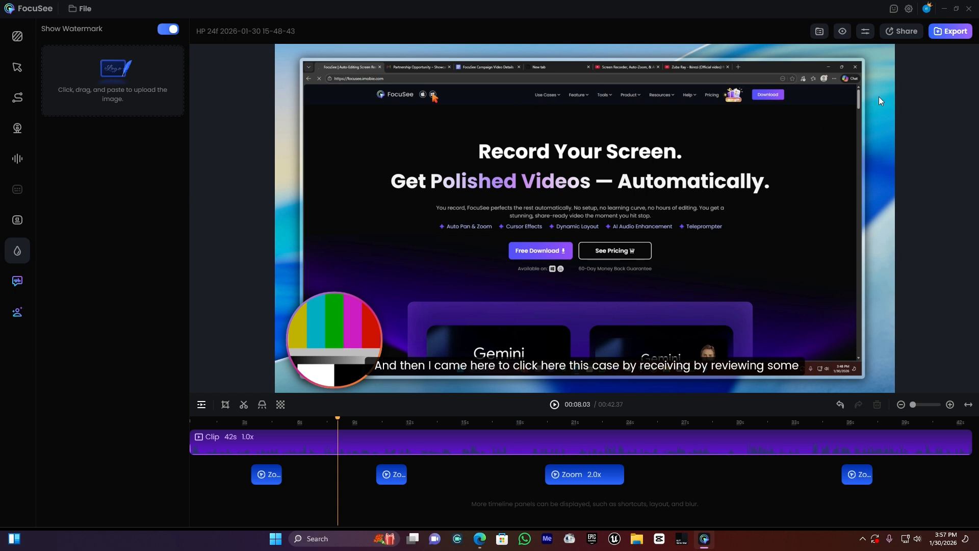
{"action": "left_click", "coordinate": [110, 97]}
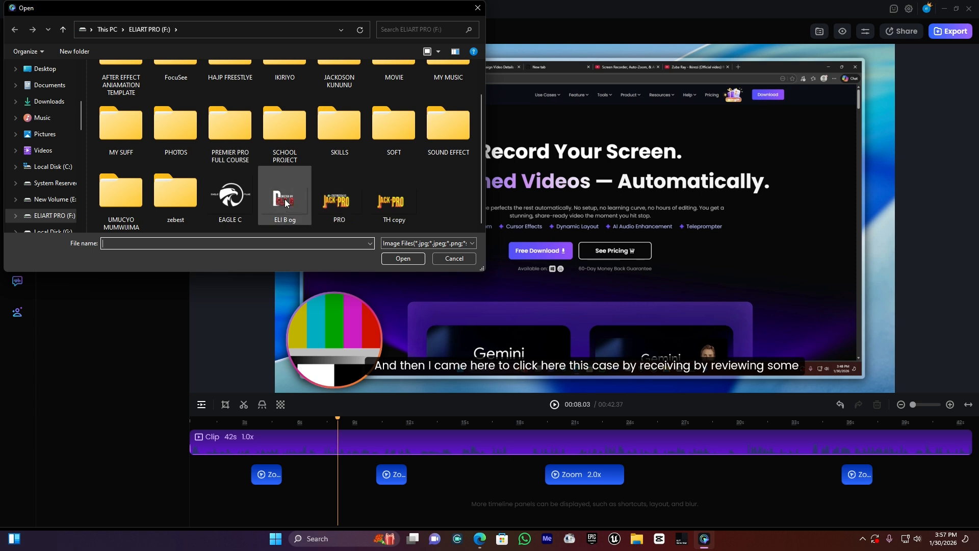
{"action": "double_click", "coordinate": [284, 198]}
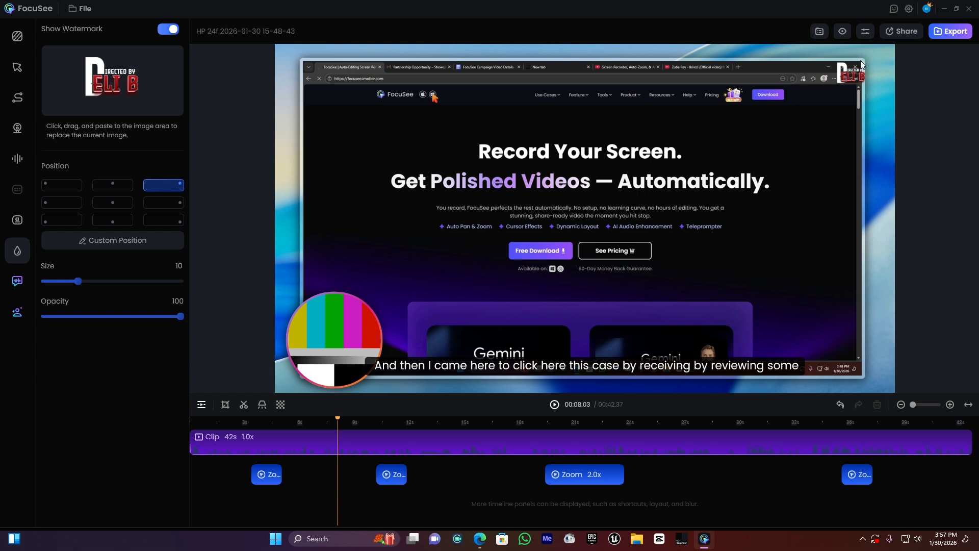
Step: Try several preset watermark positions along the edges and in the center, ending with the upper-left corner
{"action": "left_click", "coordinate": [112, 187]}
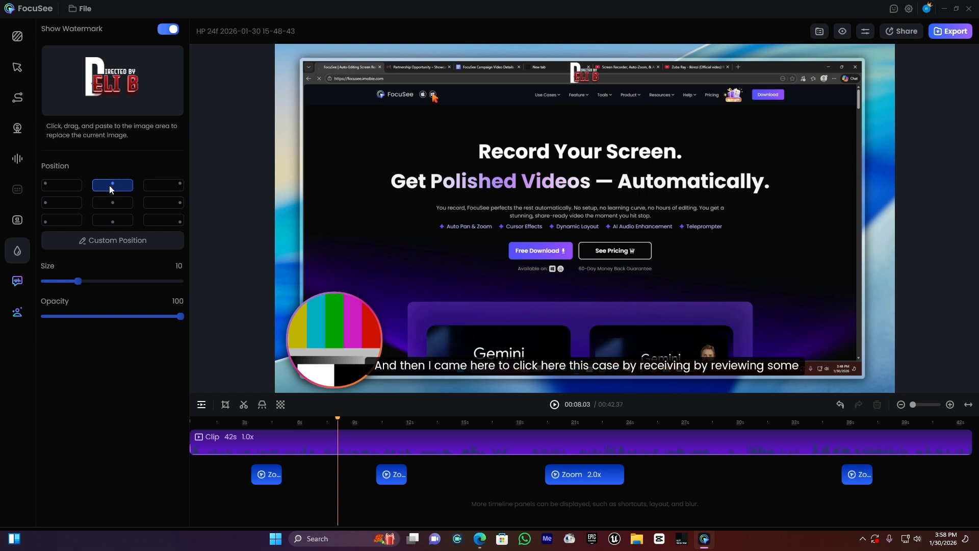
{"action": "left_click", "coordinate": [60, 187]}
{"action": "left_click", "coordinate": [59, 205]}
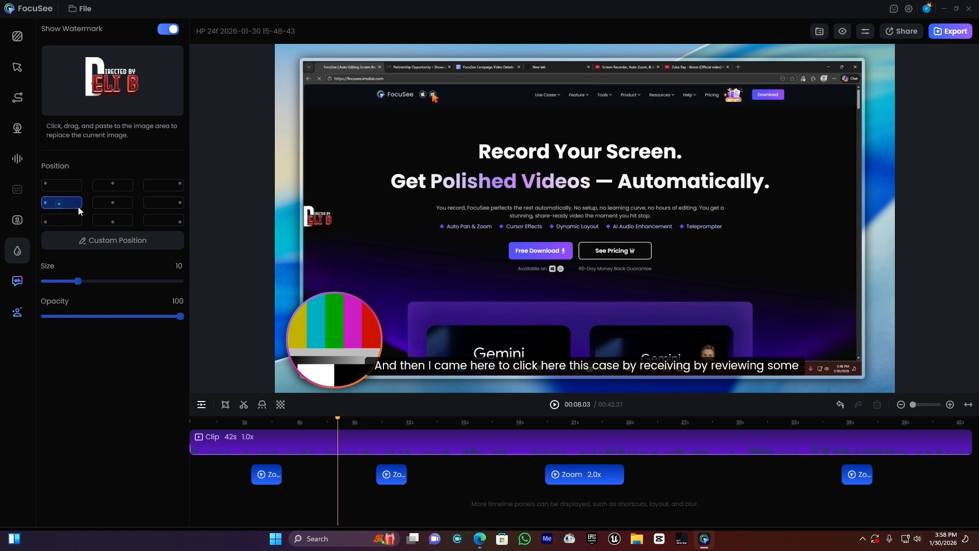
{"action": "left_click", "coordinate": [105, 202]}
{"action": "left_click", "coordinate": [112, 221]}
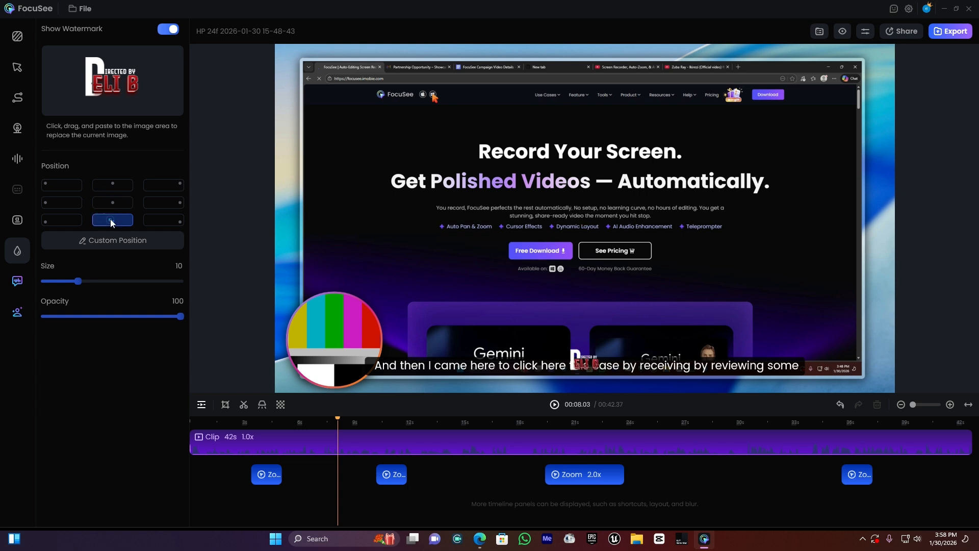
{"action": "left_click", "coordinate": [70, 187]}
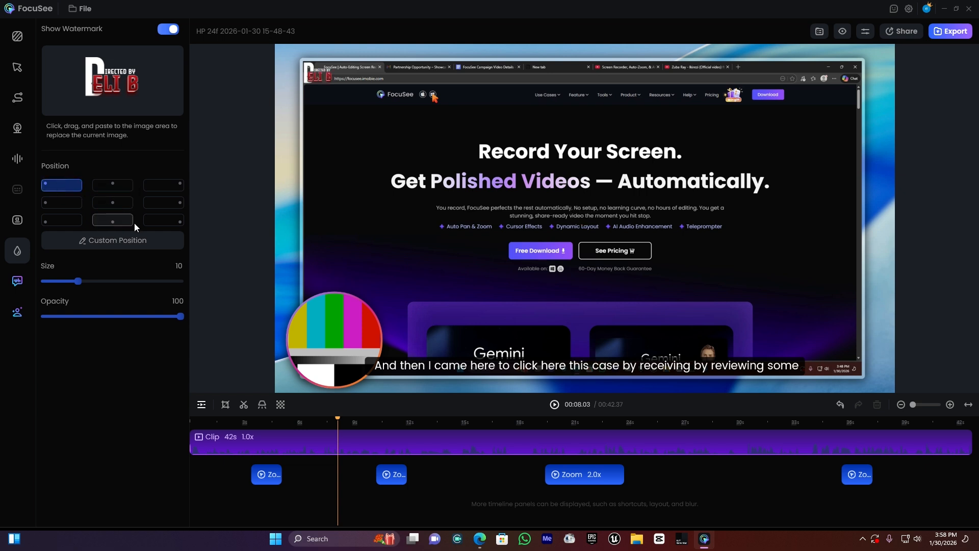
Step: Set the watermark size to 13 and apply a custom position close to the canvas's upper-left corner
{"action": "left_click_drag", "start_coordinate": [79, 280], "coordinate": [98, 281]}
{"action": "left_click", "coordinate": [176, 313]}
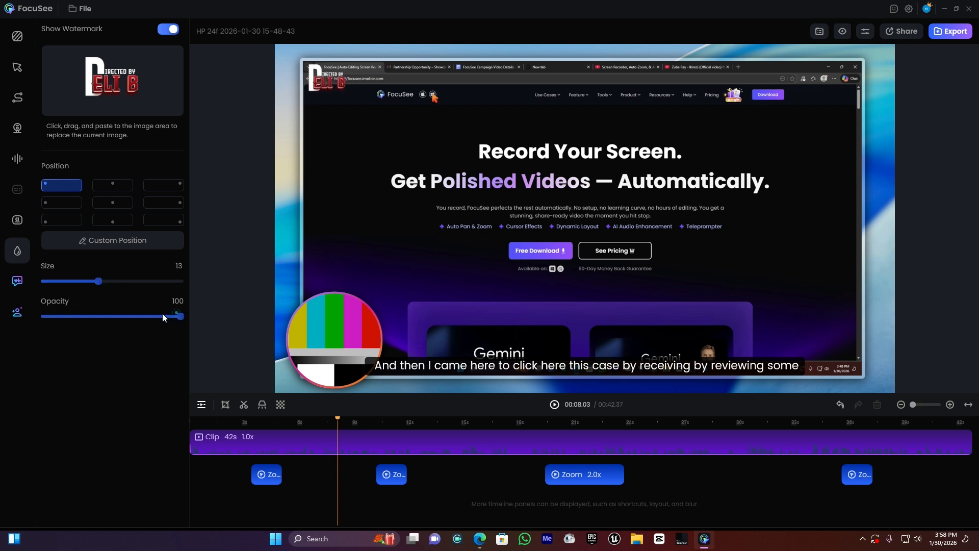
{"action": "left_click", "coordinate": [99, 242]}
{"action": "left_click_drag", "start_coordinate": [336, 186], "coordinate": [375, 206]}
{"action": "mouse_move", "coordinate": [311, 165]}
{"action": "left_mouse_down"}
{"action": "mouse_move", "coordinate": [292, 169]}
{"action": "mouse_move", "coordinate": [327, 170]}
{"action": "left_mouse_up"}
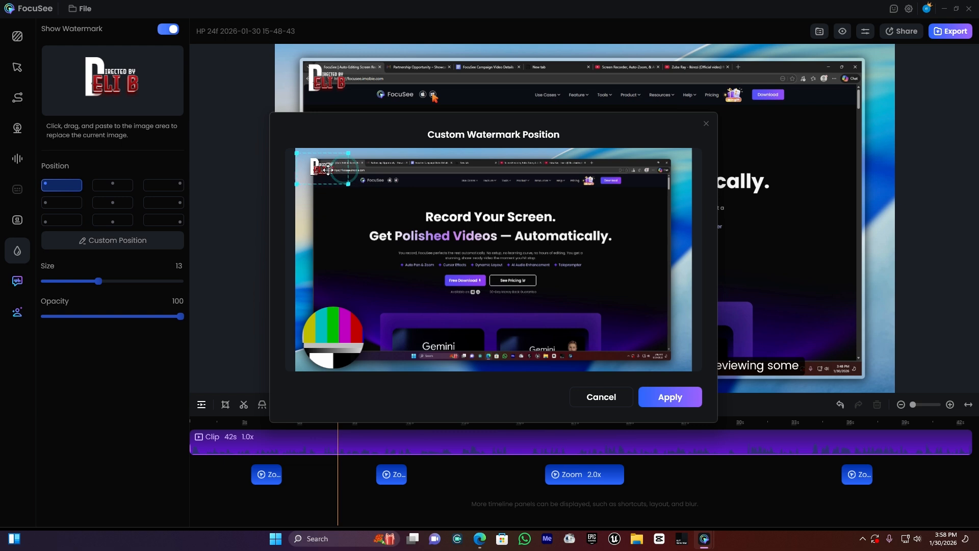
{"action": "left_click", "coordinate": [672, 399]}
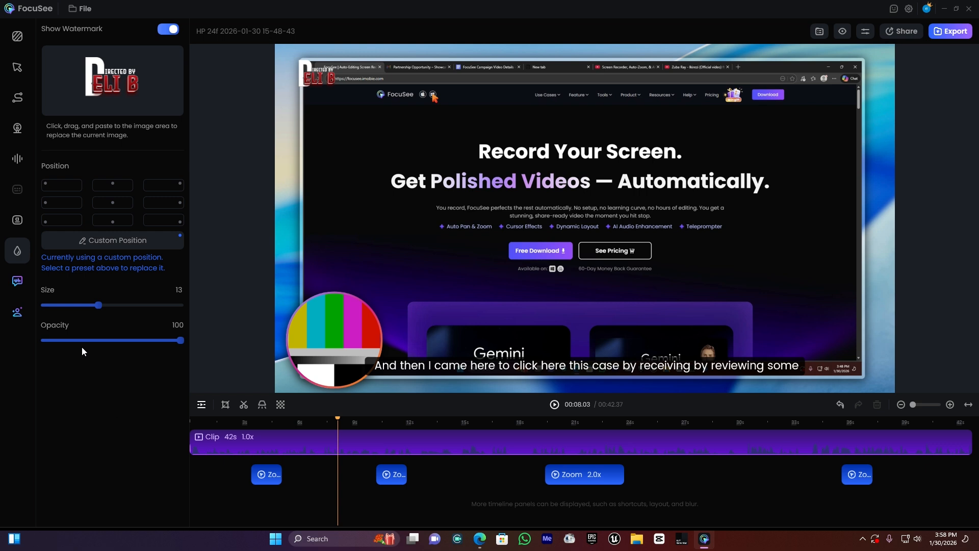
Step: Examine the Smart Cut and AI Avatar options and return to the watermark settings
{"action": "left_click", "coordinate": [16, 282]}
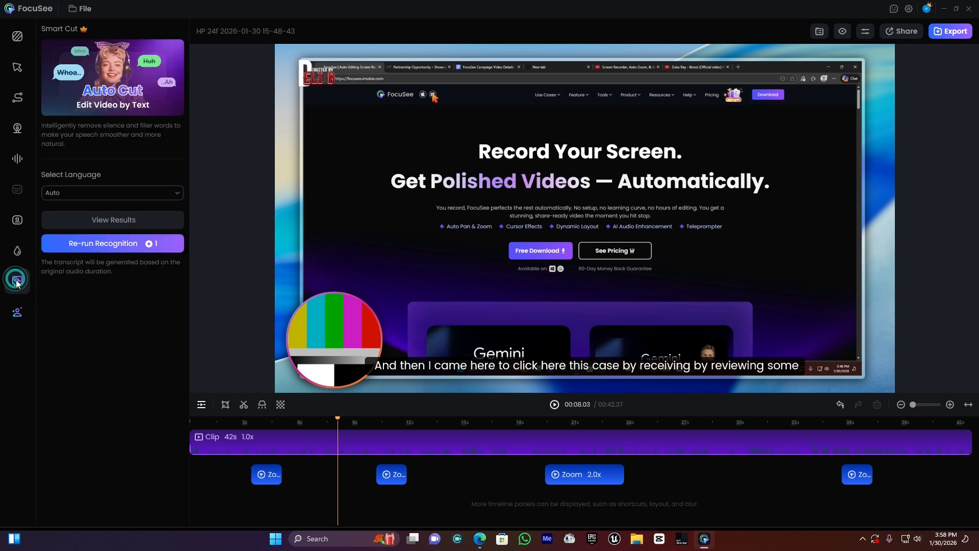
{"action": "left_click", "coordinate": [18, 313]}
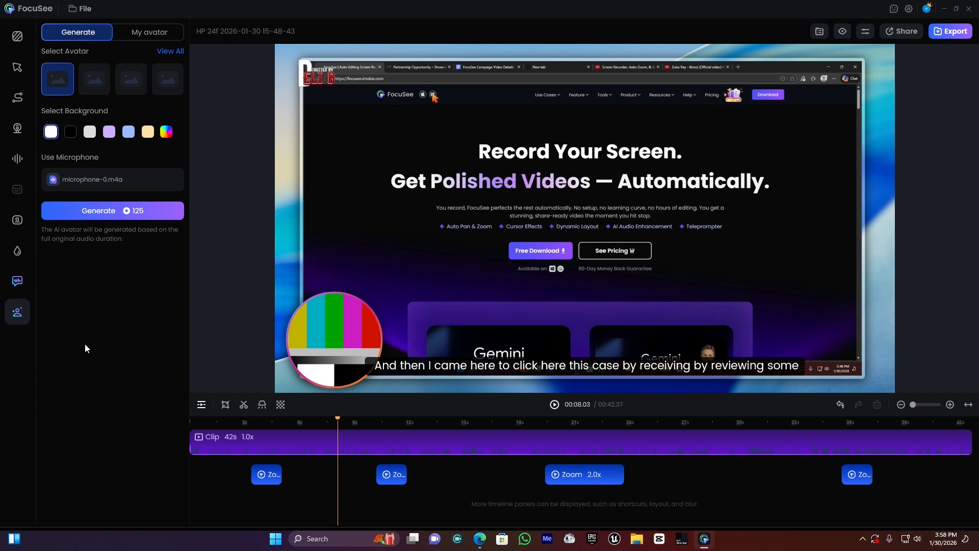
{"action": "left_click", "coordinate": [18, 251]}
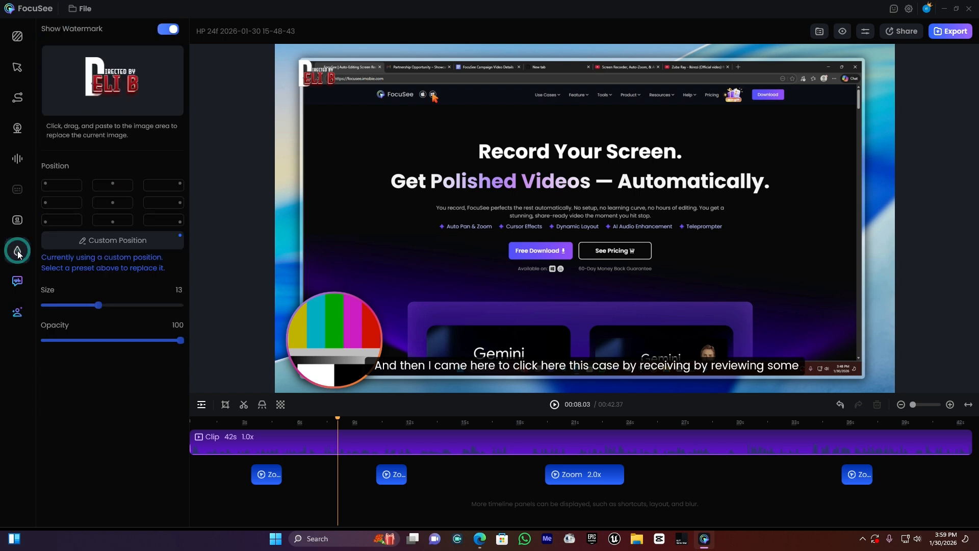